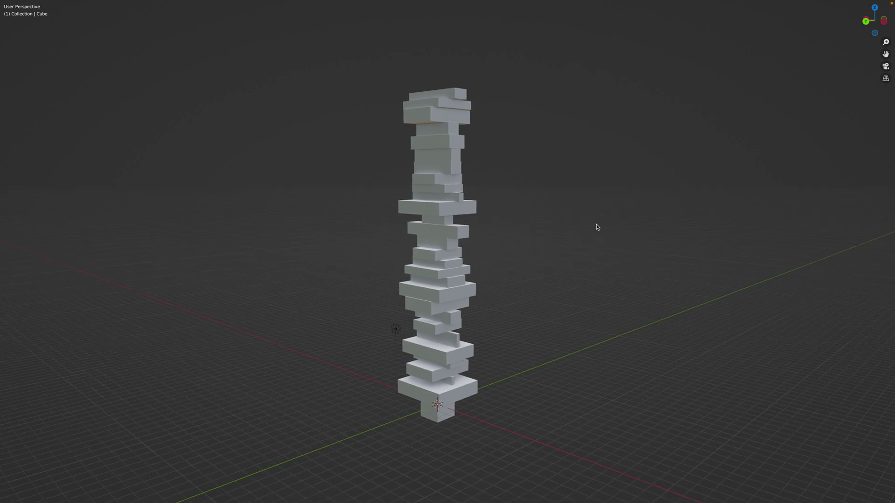
Orbit to face the tower, restore the full layout above it, and use Solid shading
{"action": "mouse_move", "coordinate": [578, 257]}
{"action": "middle_mouse_down"}
{"action": "mouse_move", "coordinate": [585, 264]}
{"action": "mouse_move", "coordinate": [551, 274]}
{"action": "mouse_move", "coordinate": [591, 259]}
{"action": "mouse_move", "coordinate": [451, 189]}
{"action": "mouse_move", "coordinate": [469, 310]}
{"action": "mouse_move", "coordinate": [468, 226]}
{"action": "mouse_move", "coordinate": [495, 222]}
{"action": "middle_mouse_up"}
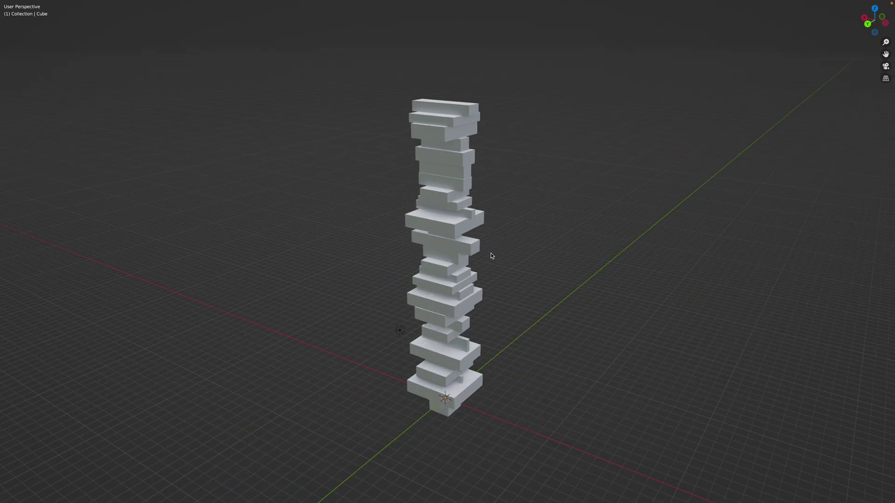
{"action": "middle_click_drag", "start_coordinate": [491, 256], "coordinate": [501, 240]}
{"action": "key", "text": "ctrl+space"}
{"action": "left_click", "coordinate": [709, 144]}
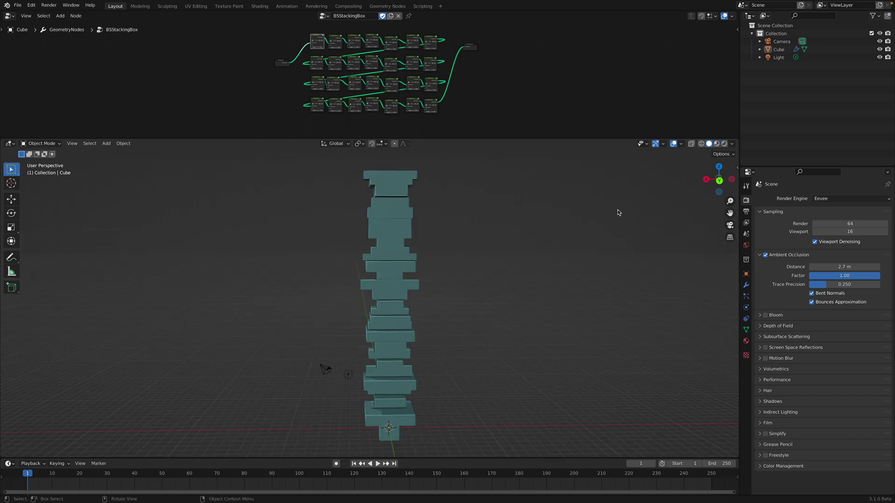
Set the 3D view to front orthographic, enlarge the node editor, and select the Cube tower
{"action": "left_click", "coordinate": [718, 180]}
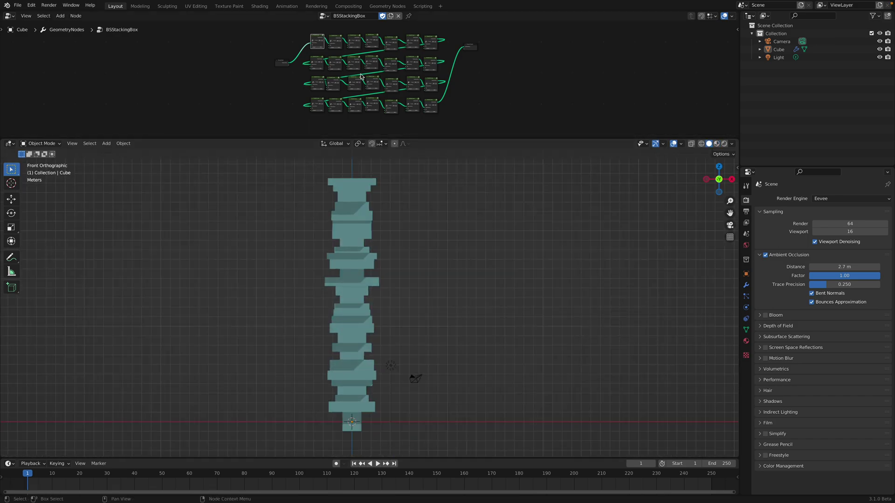
{"action": "middle_click_drag", "start_coordinate": [467, 135], "coordinate": [458, 146]}
{"action": "left_click_drag", "start_coordinate": [457, 138], "coordinate": [457, 235]}
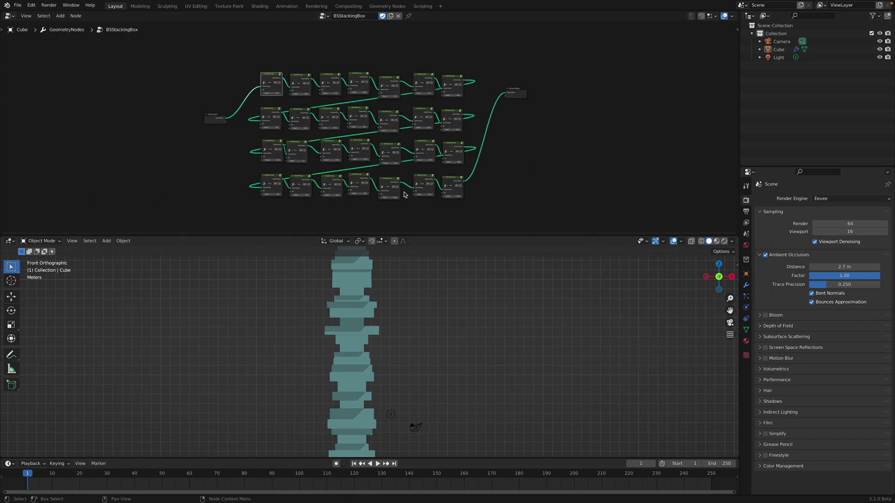
{"action": "scroll", "coordinate": [410, 194], "scroll_direction": "up", "scroll_amount": 3}
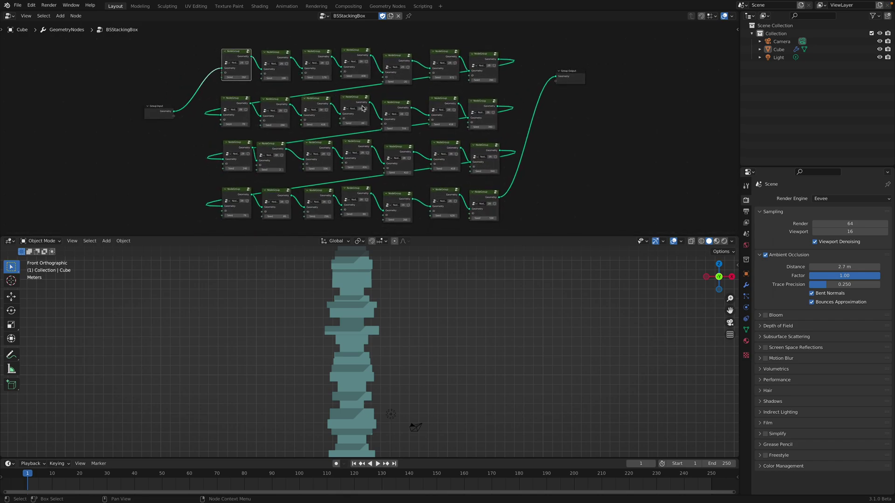
{"action": "scroll", "coordinate": [450, 104], "scroll_direction": "down", "scroll_amount": 1}
{"action": "scroll", "coordinate": [425, 306], "scroll_direction": "down", "scroll_amount": 2}
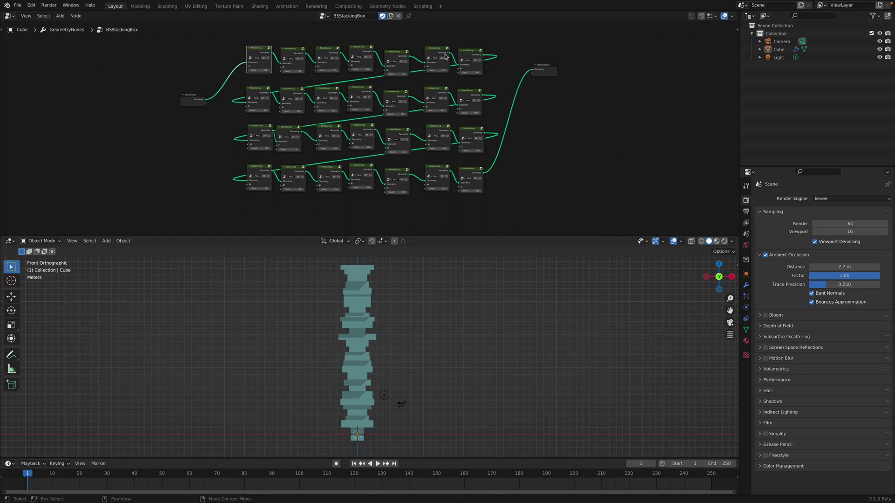
{"action": "left_click", "coordinate": [370, 409]}
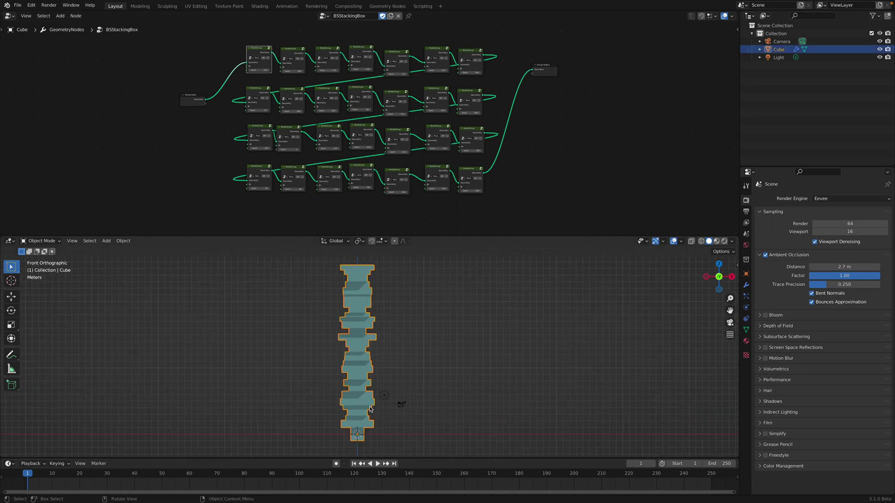
{"action": "scroll", "coordinate": [466, 154], "scroll_direction": "up", "scroll_amount": 2}
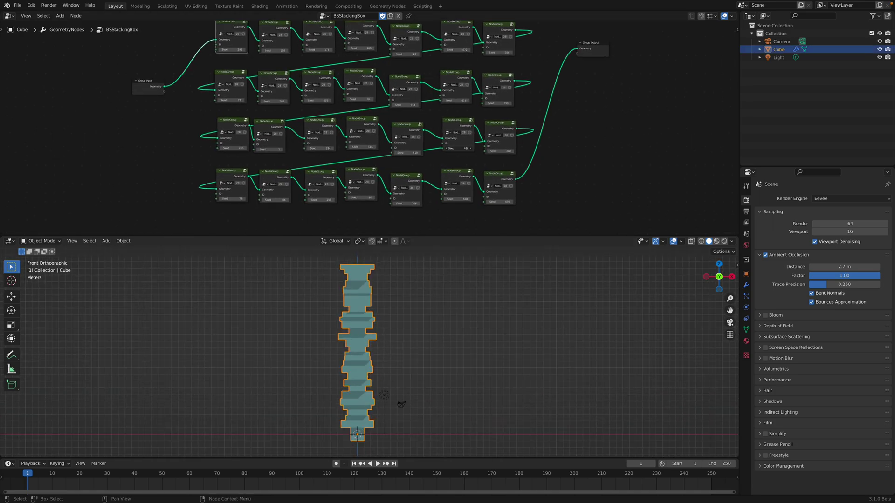
Raise the row-3 NodeGroup seeds, ending at 310, and the second row-4 seed to 166
{"action": "left_click_drag", "start_coordinate": [510, 152], "coordinate": [536, 152]}
{"action": "left_click_drag", "start_coordinate": [406, 153], "coordinate": [431, 153]}
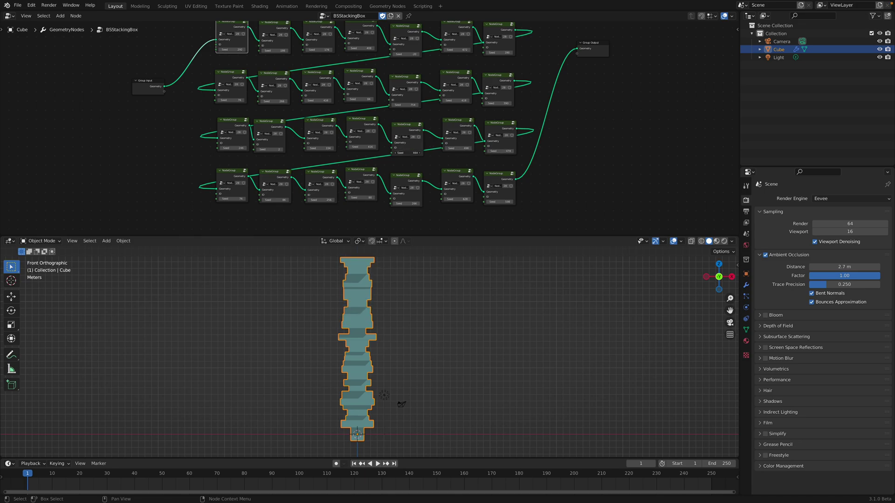
{"action": "left_click_drag", "start_coordinate": [359, 148], "coordinate": [373, 147]}
{"action": "left_click_drag", "start_coordinate": [317, 148], "coordinate": [331, 149]}
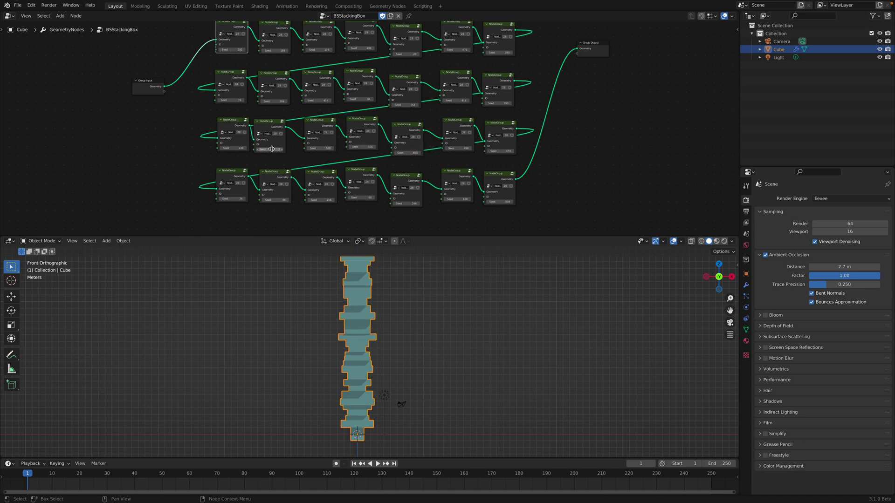
{"action": "left_click_drag", "start_coordinate": [268, 150], "coordinate": [279, 149]}
{"action": "left_click_drag", "start_coordinate": [270, 200], "coordinate": [287, 200]}
{"action": "left_click_drag", "start_coordinate": [231, 148], "coordinate": [244, 148]}
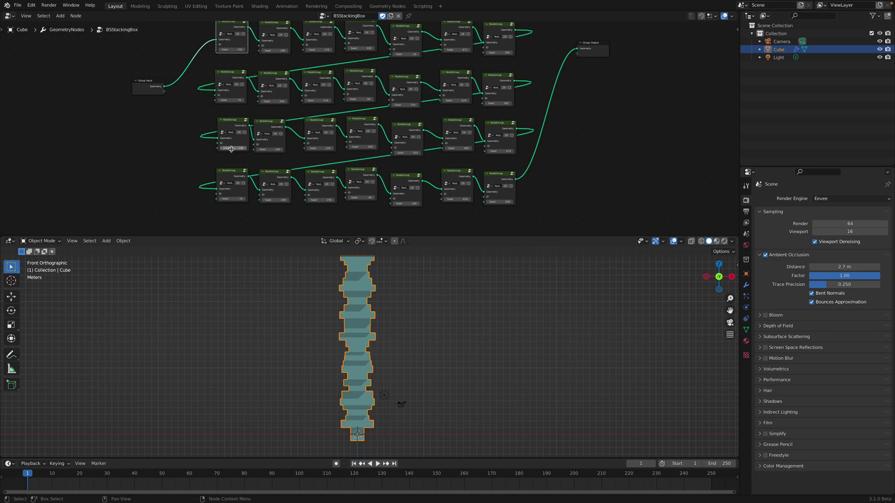
Orbit the tower back into perspective and fit the whole node tree in view
{"action": "scroll", "coordinate": [293, 155], "scroll_direction": "up", "scroll_amount": 2}
{"action": "scroll", "coordinate": [293, 156], "scroll_direction": "down", "scroll_amount": 1}
{"action": "mouse_move", "coordinate": [398, 333]}
{"action": "middle_mouse_down"}
{"action": "mouse_move", "coordinate": [388, 373]}
{"action": "mouse_move", "coordinate": [398, 337]}
{"action": "middle_mouse_up"}
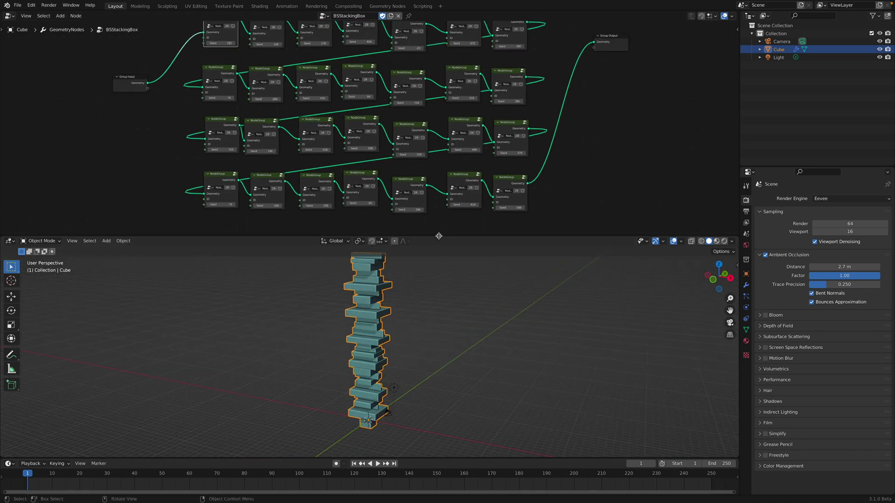
{"action": "mouse_move", "coordinate": [439, 236]}
{"action": "left_mouse_down"}
{"action": "mouse_move", "coordinate": [418, 197]}
{"action": "mouse_move", "coordinate": [425, 217]}
{"action": "left_mouse_up"}
{"action": "key", "text": "Home"}
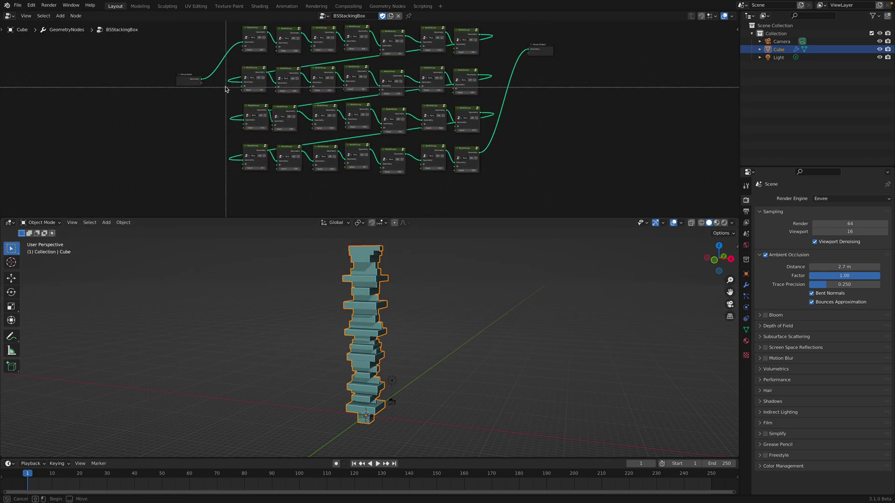
Delete node-group rows 2–4 and link the remaining chain to Group Output
{"action": "key", "text": "a"}
{"action": "key", "text": "Delete"}
{"action": "key", "text": "Home"}
{"action": "mouse_move", "coordinate": [493, 83]}
{"action": "left_mouse_down"}
{"action": "mouse_move", "coordinate": [555, 101]}
{"action": "mouse_move", "coordinate": [531, 102]}
{"action": "left_mouse_up"}
{"action": "scroll", "coordinate": [442, 391], "scroll_direction": "up", "scroll_amount": 5}
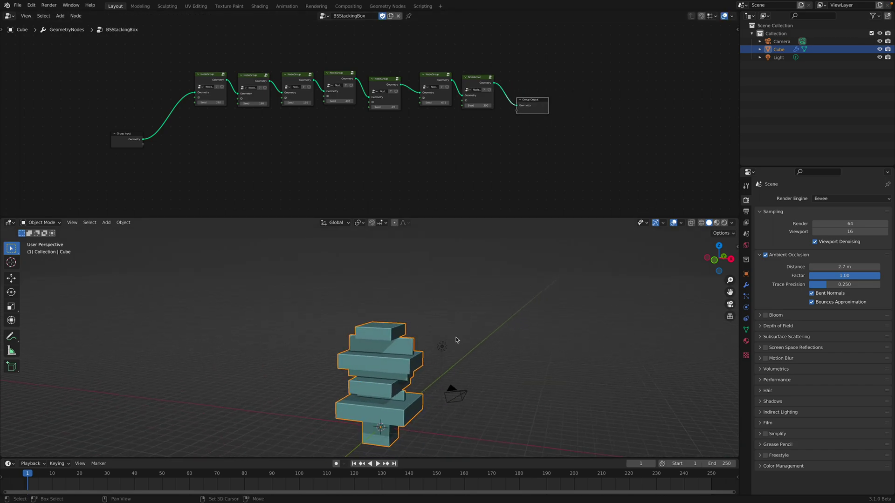
{"action": "middle_click_drag", "start_coordinate": [468, 353], "coordinate": [451, 314], "text": "shift"}
Change one seed from 672 to 774, view the stack front-on, and move Group Input closer
{"action": "left_click_drag", "start_coordinate": [431, 103], "coordinate": [471, 91]}
{"action": "scroll", "coordinate": [433, 89], "scroll_direction": "up", "scroll_amount": 3}
{"action": "scroll", "coordinate": [471, 92], "scroll_direction": "up", "scroll_amount": 1}
{"action": "left_click", "coordinate": [566, 112]}
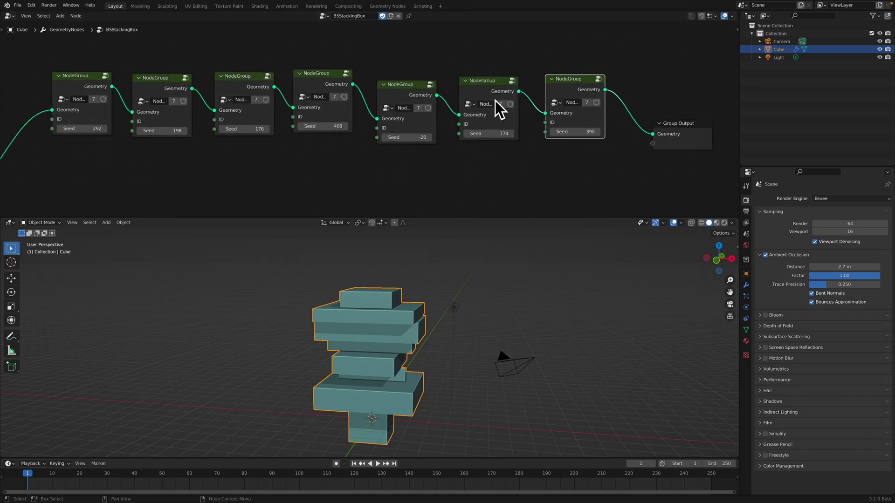
{"action": "left_click_drag", "start_coordinate": [719, 259], "coordinate": [707, 269]}
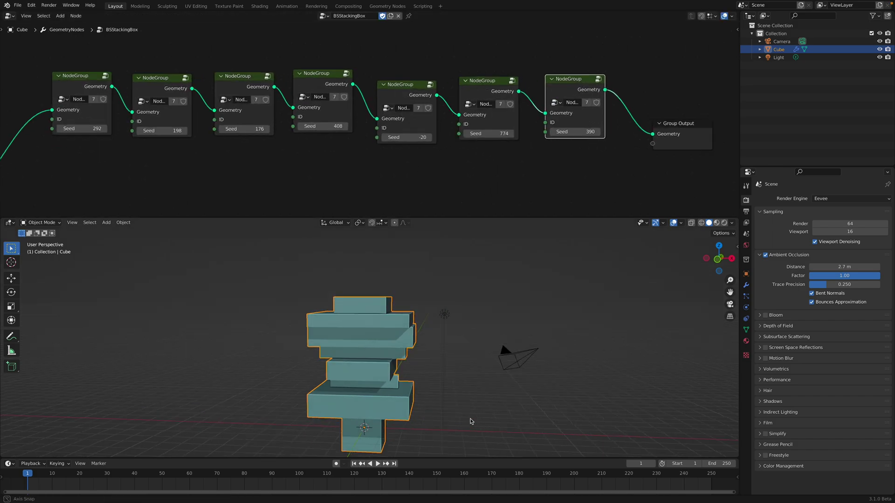
{"action": "left_click", "coordinate": [717, 261]}
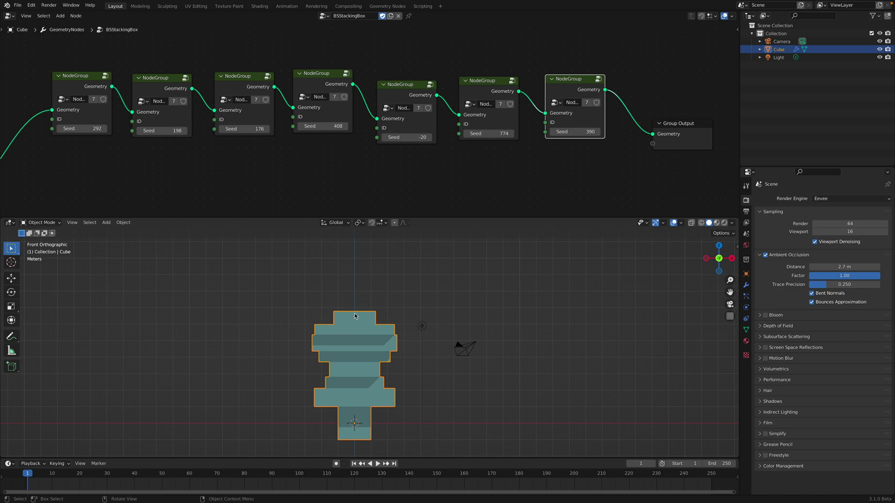
{"action": "key", "text": "Home"}
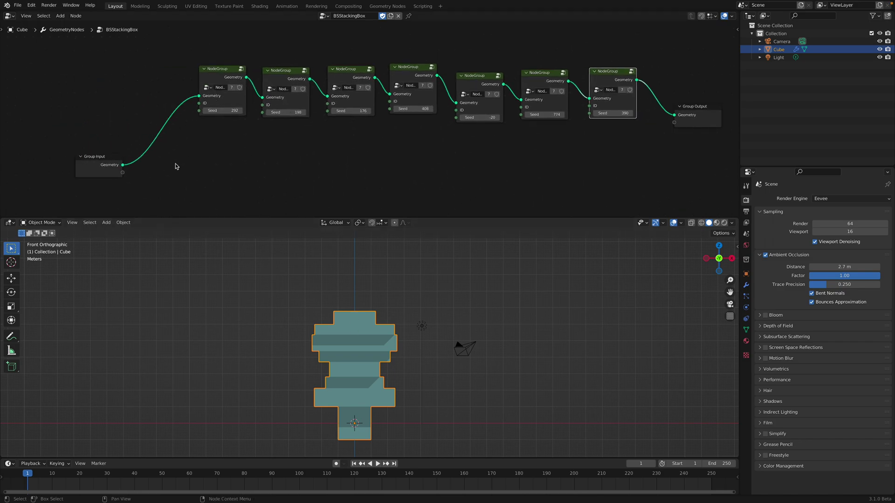
{"action": "left_click_drag", "start_coordinate": [113, 169], "coordinate": [133, 133]}
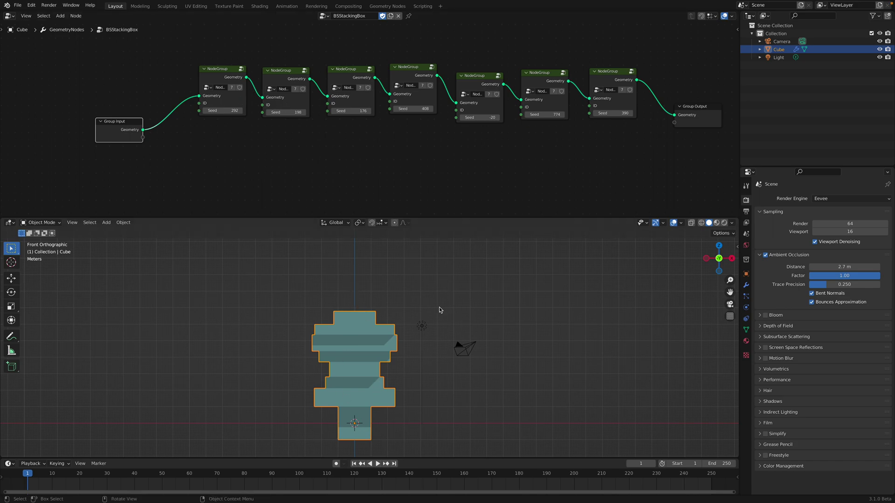
Preview the stack in wireframe, return to solid shading, and orbit it into perspective
{"action": "key", "text": "z"}
{"action": "left_click", "coordinate": [387, 306]}
{"action": "scroll", "coordinate": [358, 394], "scroll_direction": "up", "scroll_amount": 2}
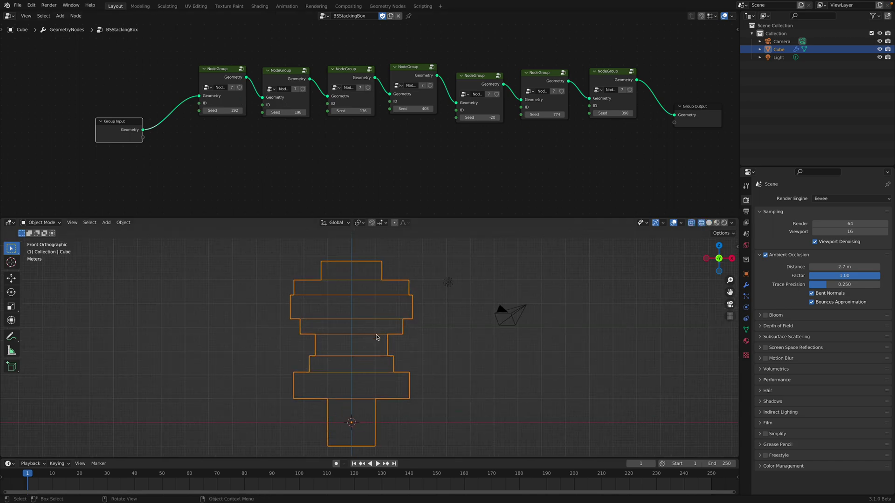
{"action": "key", "text": "z"}
{"action": "left_click", "coordinate": [433, 335]}
{"action": "middle_click_drag", "start_coordinate": [433, 334], "coordinate": [434, 298]}
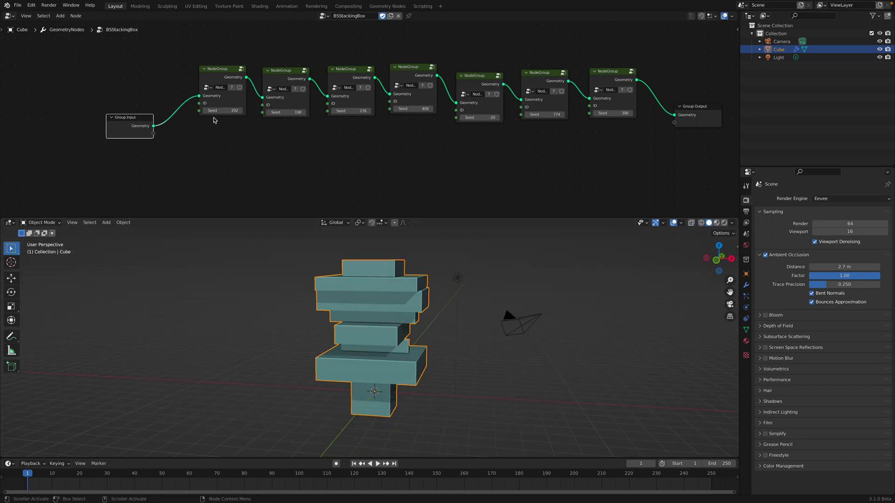
{"action": "scroll", "coordinate": [154, 116], "scroll_direction": "down", "scroll_amount": 2, "text": "shift"}
Add an Accumulate Field node below the chain, found by searching 'accum'
{"action": "key", "text": "shift+a"}
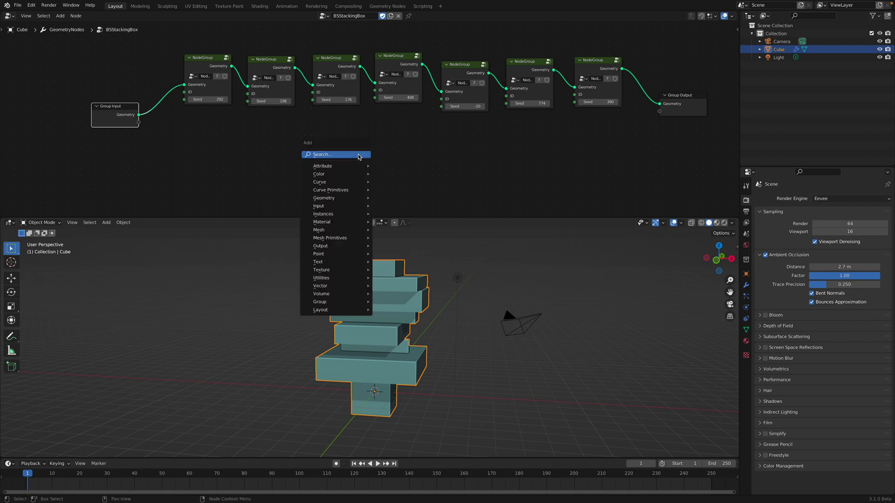
{"action": "left_click", "coordinate": [358, 154]}
{"action": "type", "text": "accum"}
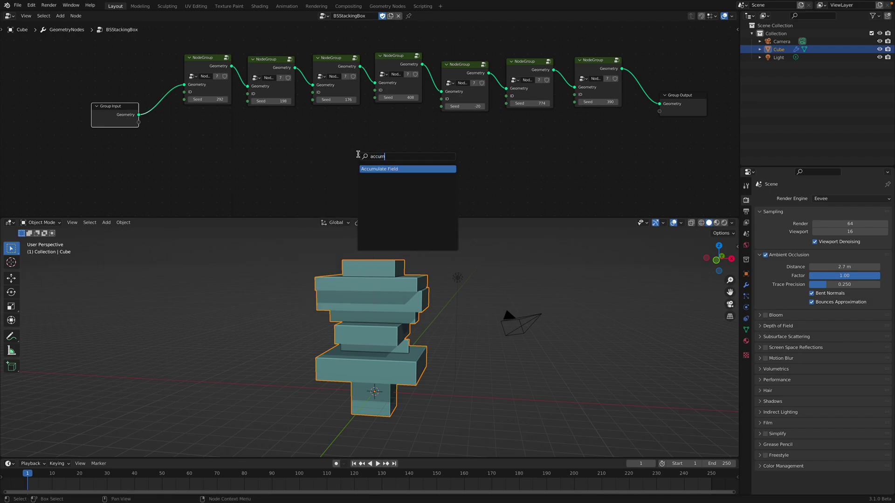
{"action": "left_click", "coordinate": [371, 169]}
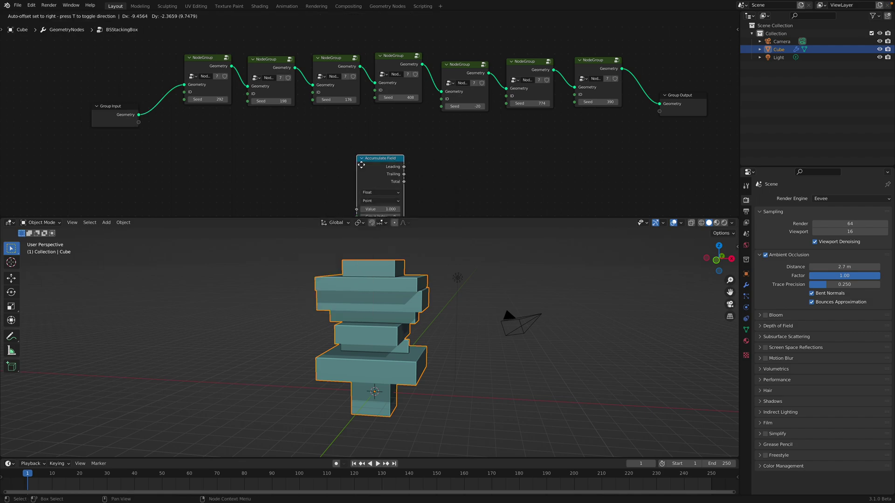
{"action": "left_click", "coordinate": [373, 148]}
{"action": "scroll", "coordinate": [377, 135], "scroll_direction": "up", "scroll_amount": 1}
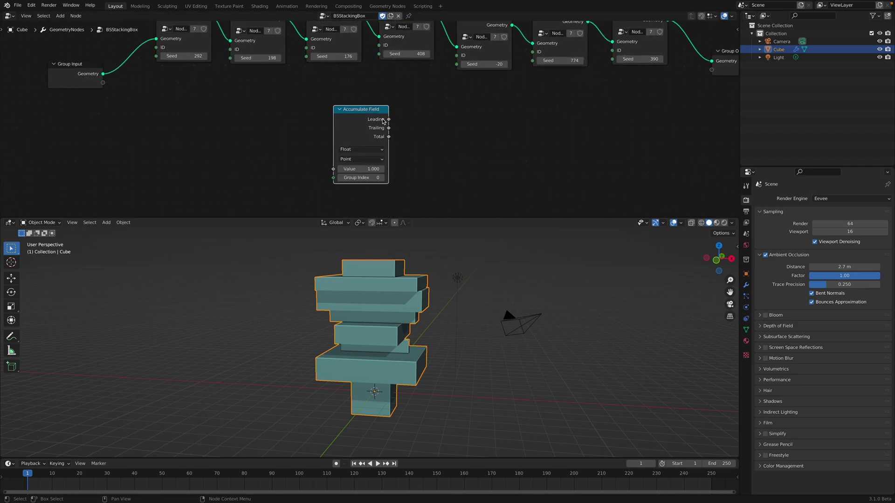
{"action": "left_click_drag", "start_coordinate": [363, 115], "coordinate": [373, 115]}
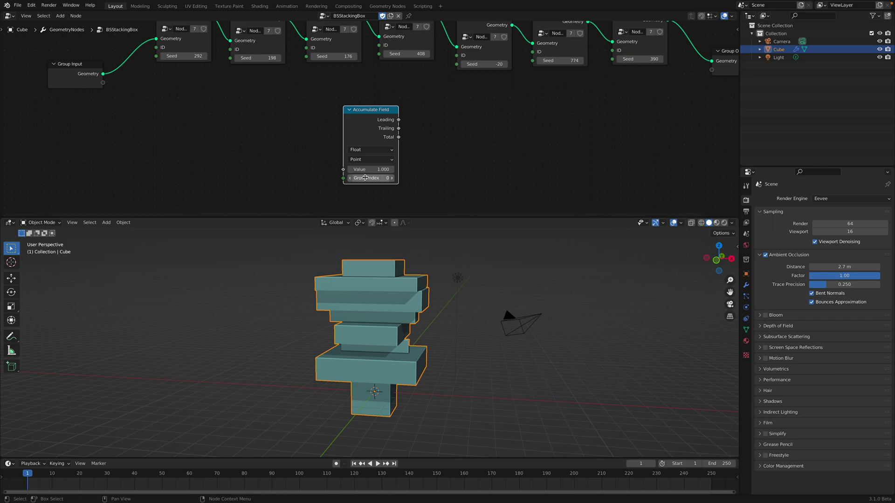
{"action": "mouse_move", "coordinate": [373, 401]}
{"action": "middle_mouse_down"}
{"action": "mouse_move", "coordinate": [392, 423]}
{"action": "mouse_move", "coordinate": [359, 388]}
{"action": "middle_mouse_up"}
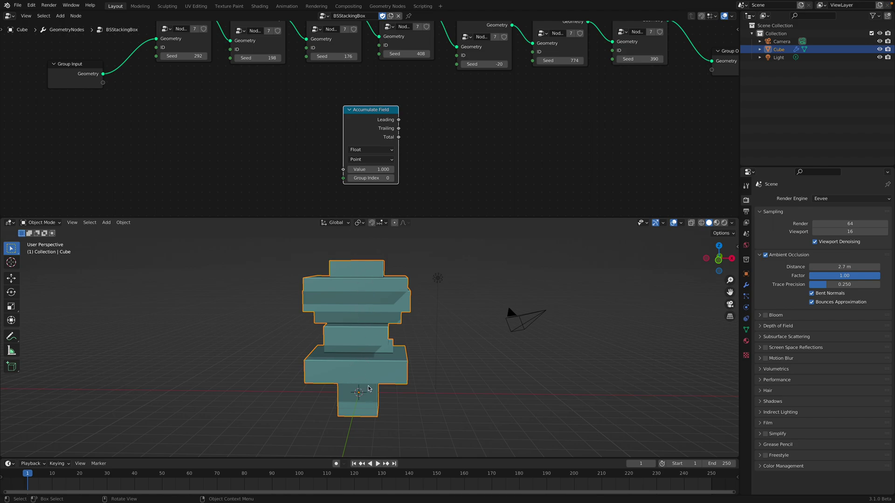
Delete the unused Accumulate Field node and orbit around the box stack
{"action": "key", "text": "Home"}
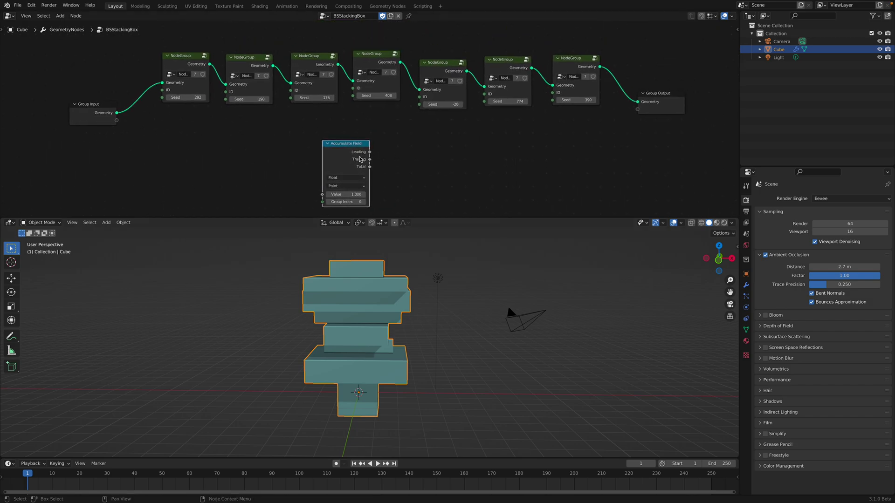
{"action": "key", "text": "x"}
{"action": "middle_click_drag", "start_coordinate": [341, 340], "coordinate": [353, 298]}
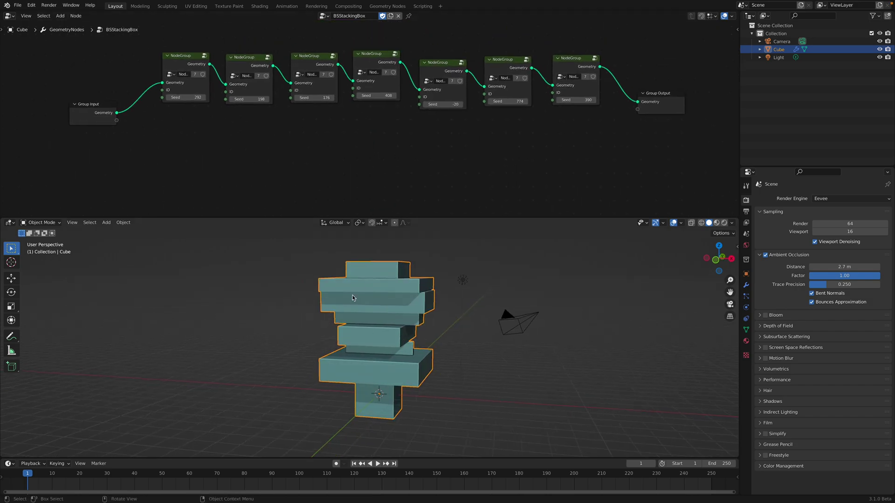
{"action": "middle_click_drag", "start_coordinate": [192, 73], "coordinate": [212, 91]}
Line up the node groups and give the second and third groups new seeds
{"action": "left_click_drag", "start_coordinate": [199, 76], "coordinate": [196, 82]}
{"action": "left_click_drag", "start_coordinate": [266, 77], "coordinate": [264, 82]}
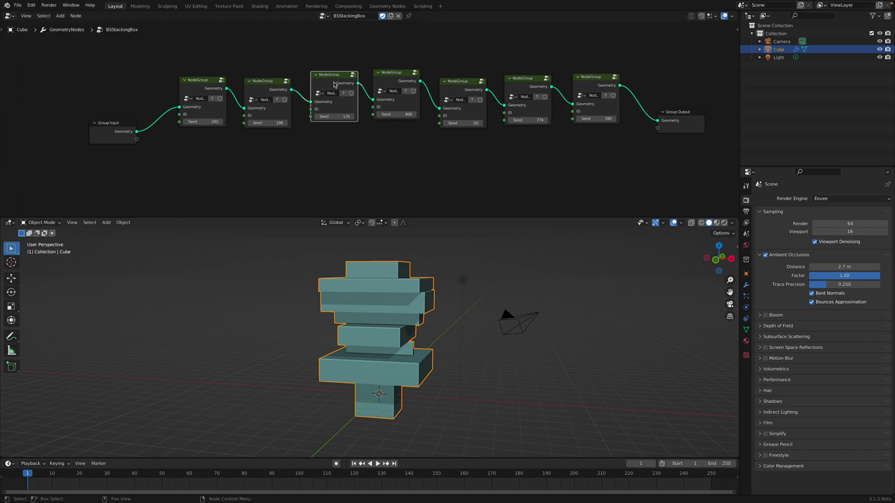
{"action": "left_click_drag", "start_coordinate": [417, 98], "coordinate": [416, 103]}
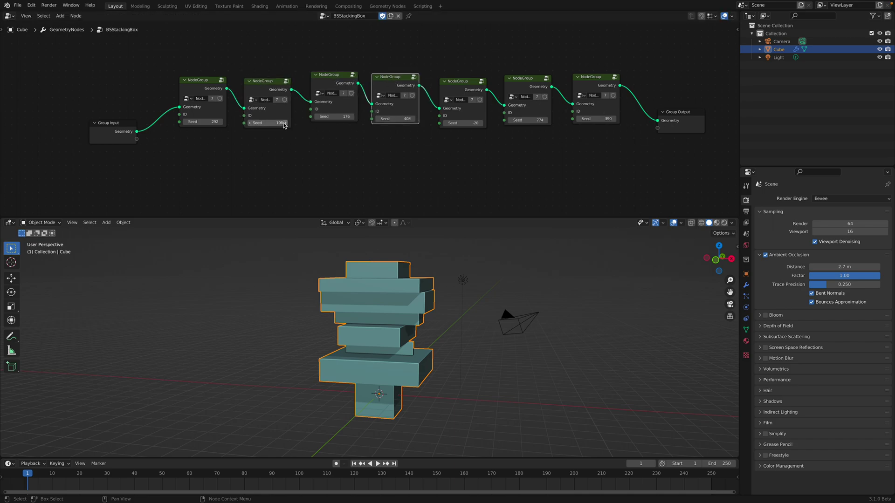
{"action": "left_click_drag", "start_coordinate": [268, 123], "coordinate": [345, 117]}
{"action": "middle_click_drag", "start_coordinate": [276, 119], "coordinate": [322, 127]}
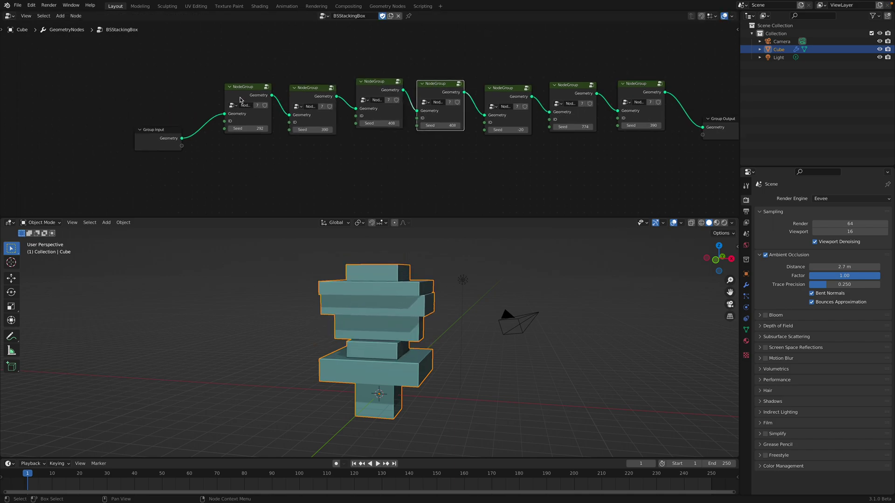
{"action": "left_click", "coordinate": [241, 98]}
Enter the first node group with more editor height; move Group Output, Join Geometry, Group Input
{"action": "key", "text": "Tab"}
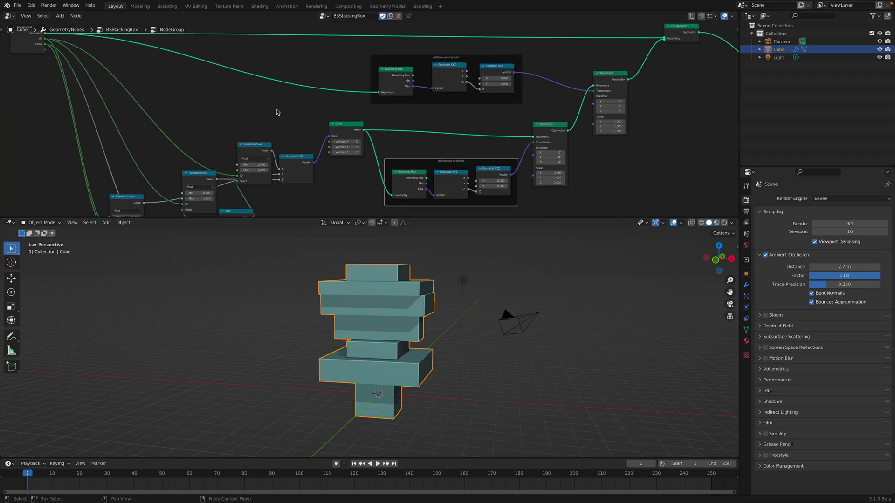
{"action": "left_click_drag", "start_coordinate": [506, 218], "coordinate": [506, 264]}
{"action": "scroll", "coordinate": [543, 167], "scroll_direction": "up", "scroll_amount": 1}
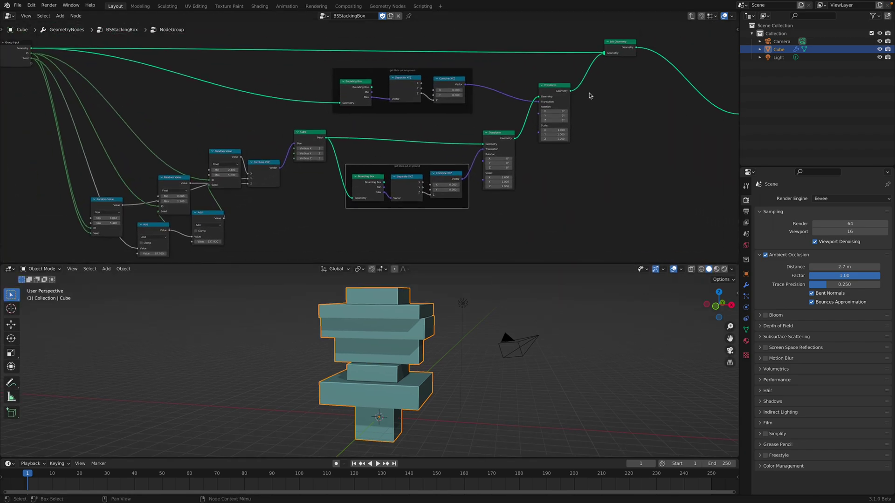
{"action": "scroll", "coordinate": [543, 167], "scroll_direction": "up", "scroll_amount": 1}
{"action": "left_click_drag", "start_coordinate": [702, 108], "coordinate": [650, 91]}
{"action": "left_click_drag", "start_coordinate": [572, 43], "coordinate": [591, 70]}
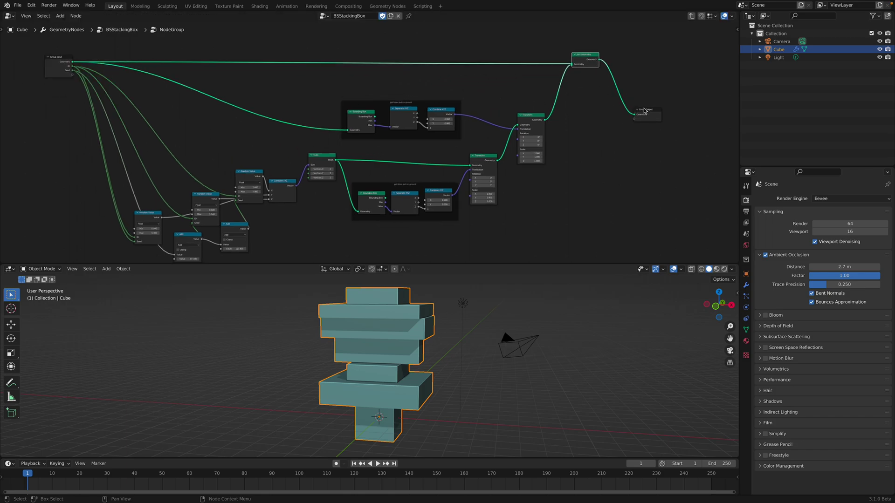
{"action": "scroll", "coordinate": [88, 81], "scroll_direction": "up", "scroll_amount": 1}
{"action": "left_click_drag", "start_coordinate": [57, 77], "coordinate": [47, 77]}
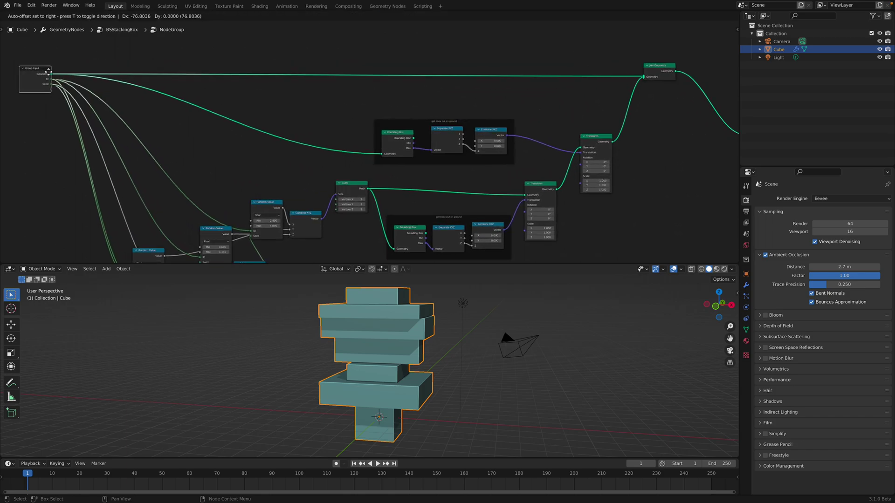
{"action": "middle_click_drag", "start_coordinate": [360, 386], "coordinate": [485, 378]}
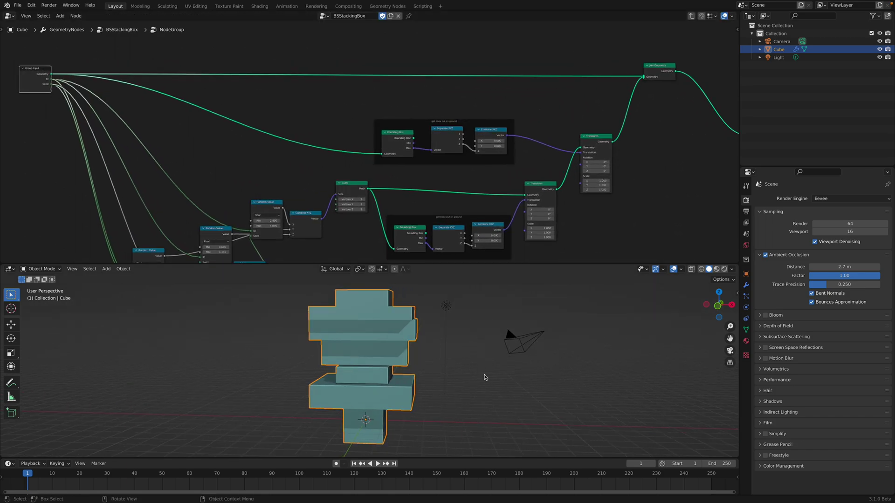
Set the 3D view front-on, then reposition Group Input, the 'get bbox put on ground' frame, Group Output
{"action": "left_click", "coordinate": [719, 307]}
{"action": "middle_click_drag", "start_coordinate": [376, 418], "coordinate": [381, 409]}
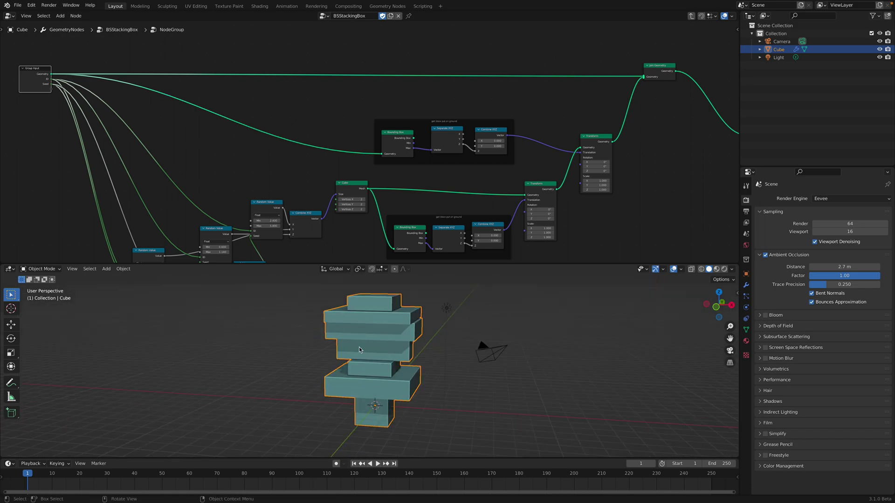
{"action": "left_click_drag", "start_coordinate": [38, 73], "coordinate": [48, 69]}
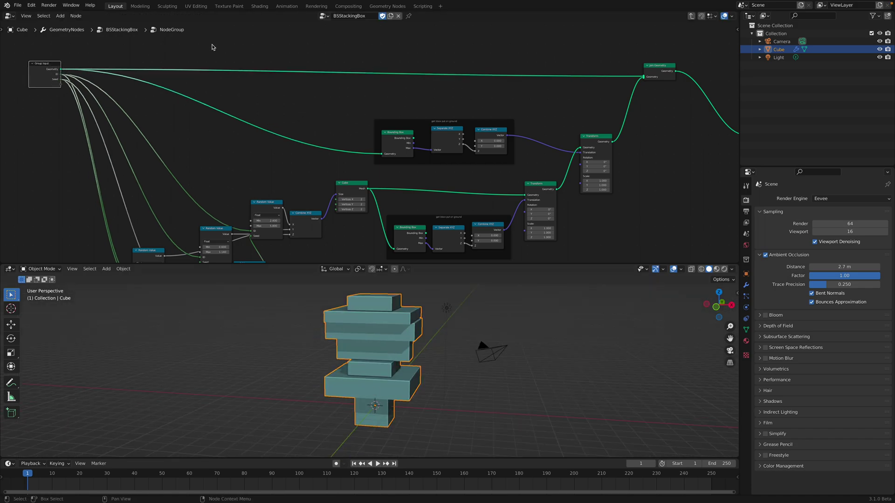
{"action": "left_click_drag", "start_coordinate": [503, 128], "coordinate": [494, 110]}
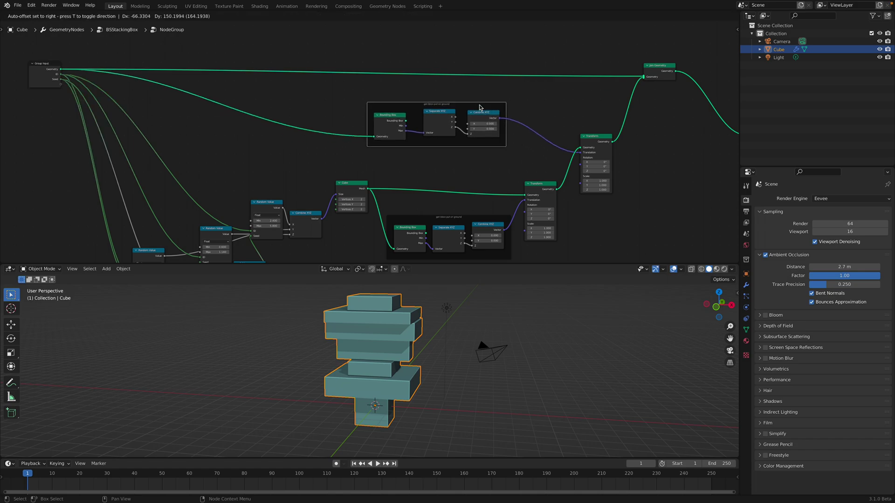
{"action": "middle_click_drag", "start_coordinate": [654, 75], "coordinate": [629, 72]}
{"action": "left_click_drag", "start_coordinate": [727, 132], "coordinate": [678, 119]}
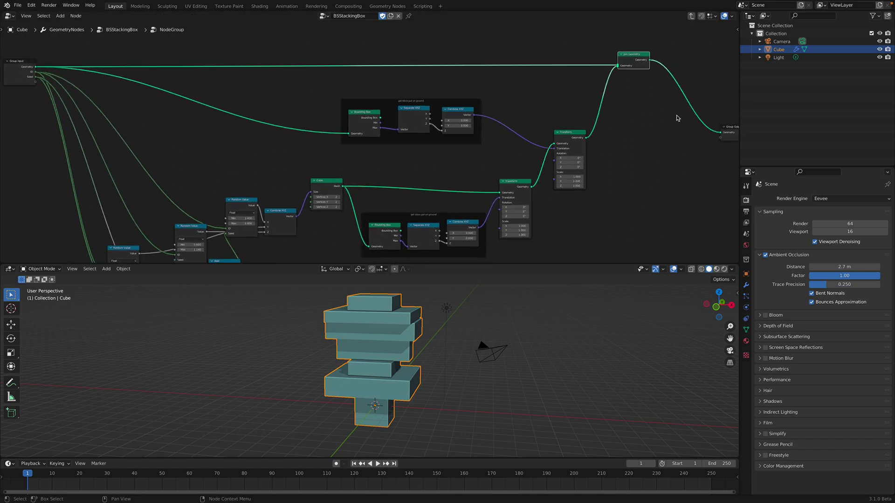
{"action": "key", "text": "Home"}
Pull Bounding Box, Separate XYZ and Combine XYZ closer together inside the frame
{"action": "scroll", "coordinate": [420, 97], "scroll_direction": "up", "scroll_amount": 2}
{"action": "scroll", "coordinate": [420, 97], "scroll_direction": "up", "scroll_amount": 2}
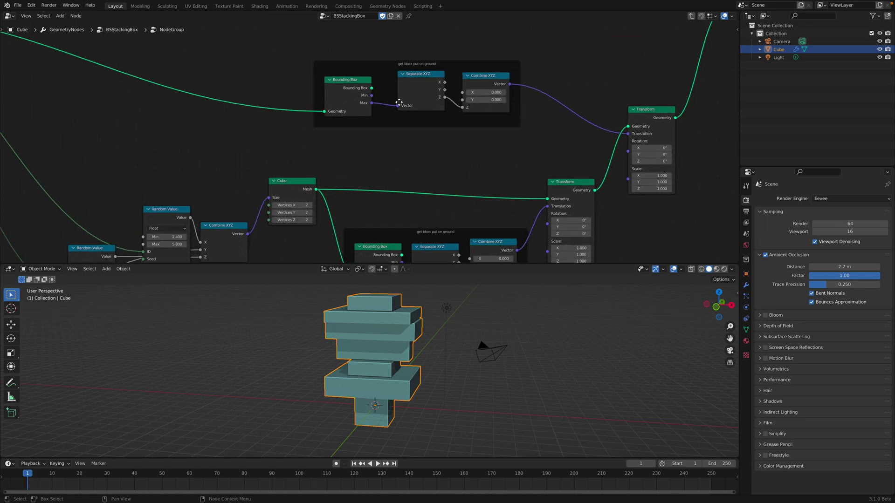
{"action": "scroll", "coordinate": [410, 101], "scroll_direction": "up", "scroll_amount": 2}
{"action": "left_click_drag", "start_coordinate": [301, 132], "coordinate": [289, 123]}
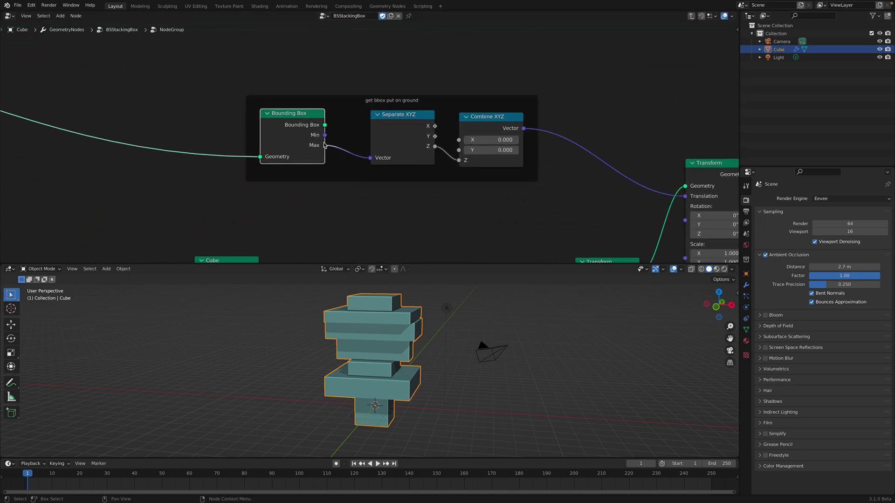
{"action": "scroll", "coordinate": [390, 122], "scroll_direction": "down", "scroll_amount": 1}
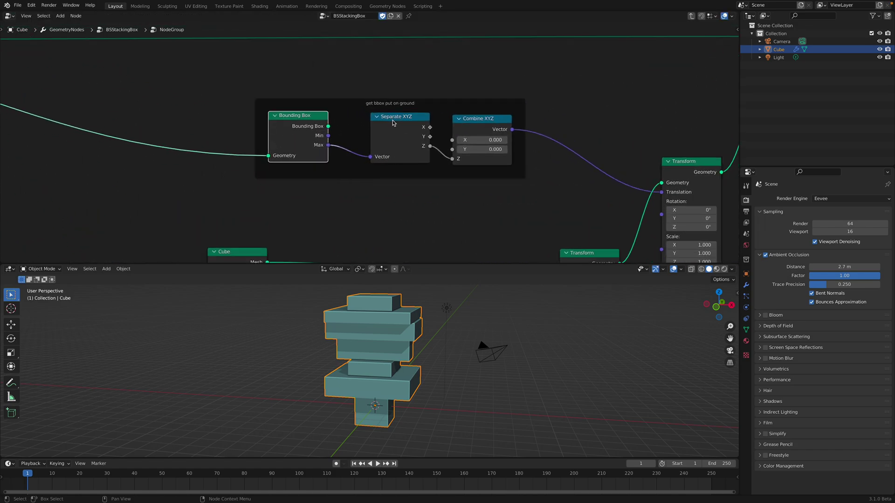
{"action": "left_click_drag", "start_coordinate": [389, 119], "coordinate": [380, 117]}
{"action": "left_click_drag", "start_coordinate": [474, 119], "coordinate": [458, 119]}
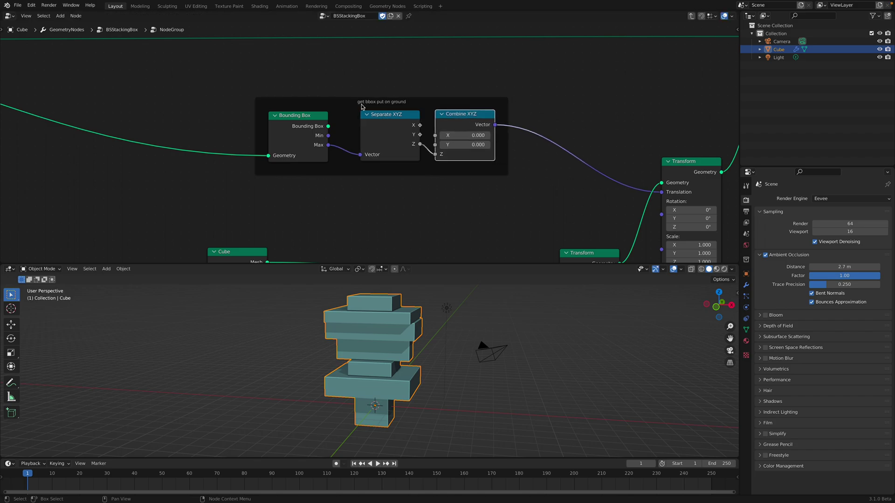
{"action": "scroll", "coordinate": [413, 174], "scroll_direction": "down", "scroll_amount": 2}
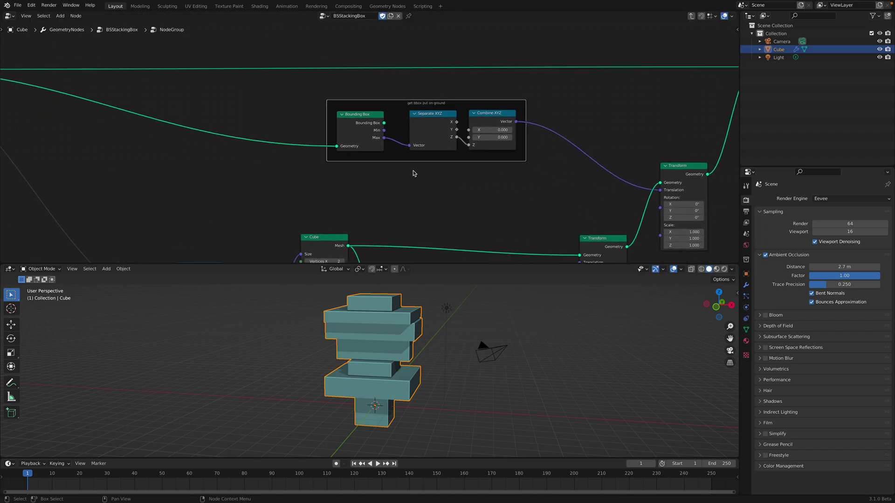
{"action": "scroll", "coordinate": [303, 181], "scroll_direction": "up", "scroll_amount": 5, "text": "shift"}
Sketch two annotation boxes and handwrite a 'max' label beside them
{"action": "mouse_move", "coordinate": [267, 127]}
{"action": "left_mouse_down"}
{"action": "mouse_move", "coordinate": [313, 160]}
{"action": "mouse_move", "coordinate": [340, 100]}
{"action": "mouse_move", "coordinate": [269, 94]}
{"action": "left_mouse_up"}
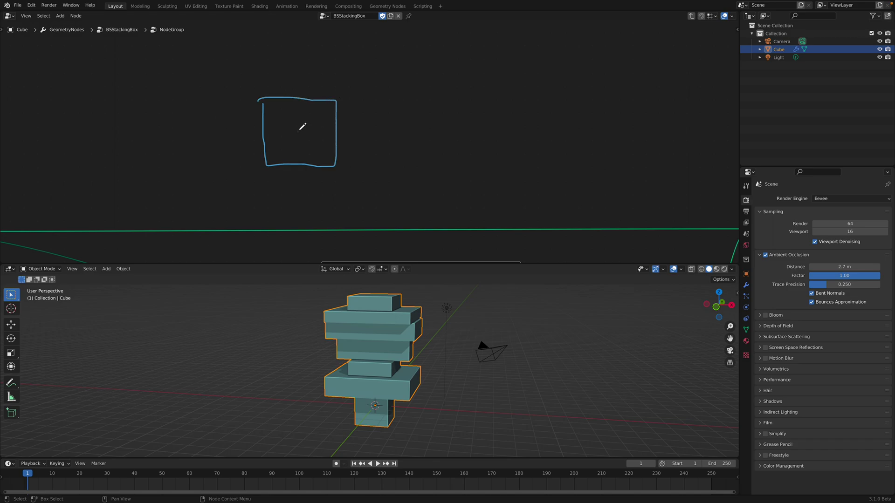
{"action": "middle_click_drag", "start_coordinate": [338, 134], "coordinate": [285, 119]}
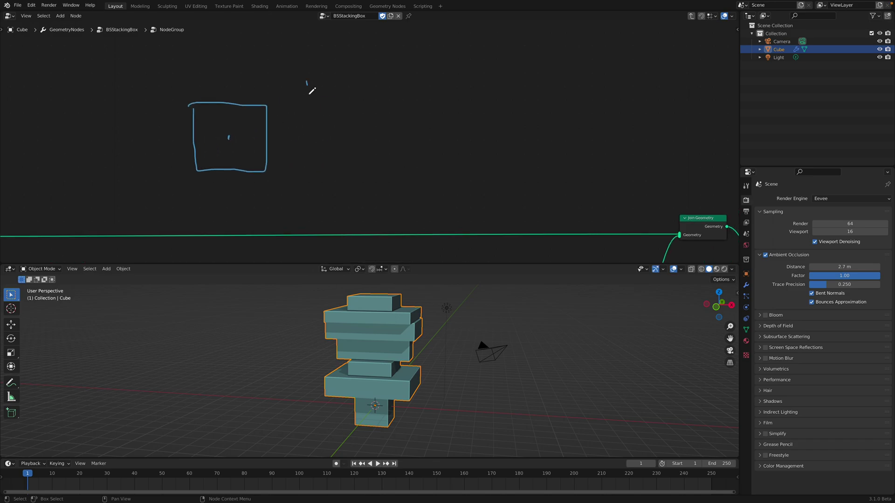
{"action": "mouse_move", "coordinate": [310, 93]}
{"action": "left_mouse_down"}
{"action": "mouse_move", "coordinate": [314, 131]}
{"action": "mouse_move", "coordinate": [392, 128]}
{"action": "mouse_move", "coordinate": [378, 72]}
{"action": "mouse_move", "coordinate": [302, 82]}
{"action": "left_mouse_up"}
{"action": "middle_click_drag", "start_coordinate": [411, 82], "coordinate": [377, 95]}
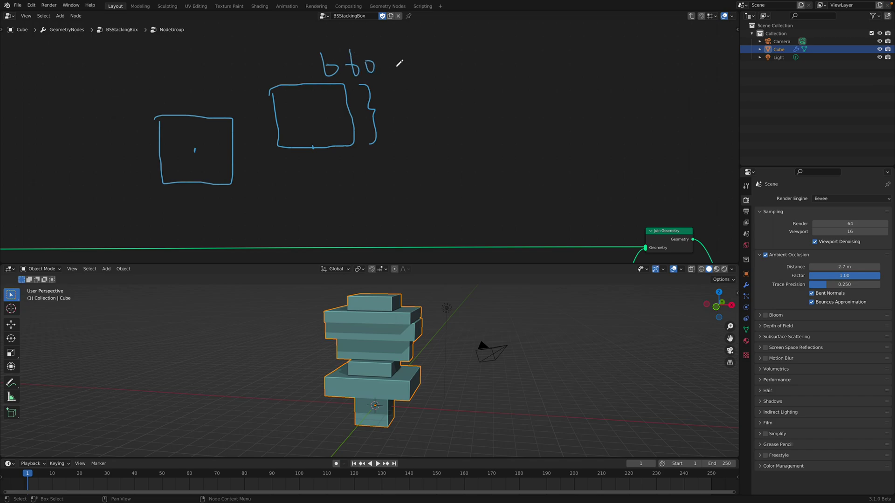
{"action": "left_click_drag", "start_coordinate": [399, 94], "coordinate": [414, 107]}
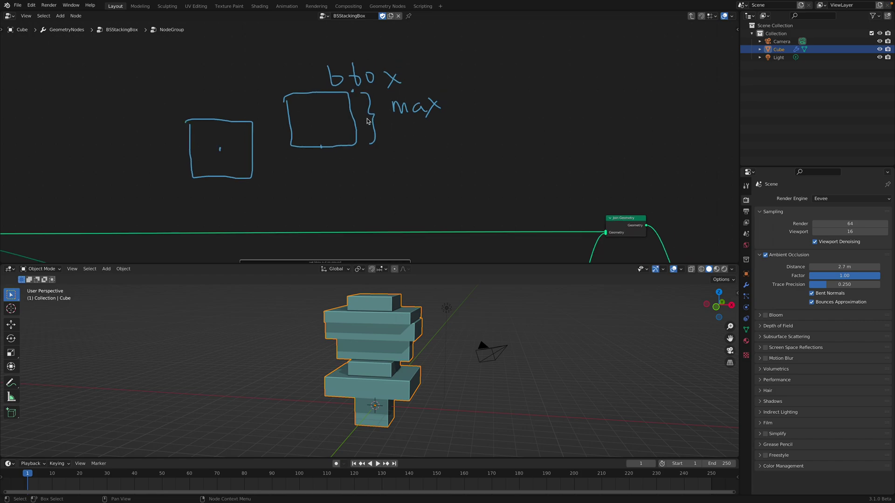
{"action": "scroll", "coordinate": [358, 130], "scroll_direction": "down", "scroll_amount": 2}
Sketch more boxes stacked on top and draw an upward arrow annotation
{"action": "mouse_move", "coordinate": [261, 120]}
{"action": "left_mouse_down"}
{"action": "mouse_move", "coordinate": [259, 70]}
{"action": "mouse_move", "coordinate": [364, 106]}
{"action": "mouse_move", "coordinate": [283, 118]}
{"action": "left_mouse_up"}
{"action": "mouse_move", "coordinate": [283, 70]}
{"action": "left_mouse_down"}
{"action": "mouse_move", "coordinate": [342, 47]}
{"action": "mouse_move", "coordinate": [299, 80]}
{"action": "left_mouse_up"}
{"action": "middle_click_drag", "start_coordinate": [376, 97], "coordinate": [366, 116]}
{"action": "left_click_drag", "start_coordinate": [406, 132], "coordinate": [400, 93]}
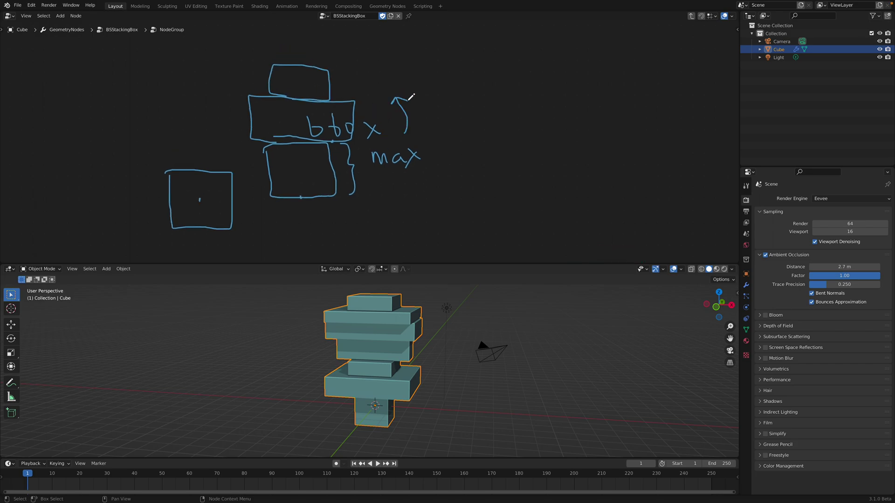
{"action": "left_click_drag", "start_coordinate": [368, 68], "coordinate": [369, 74]}
{"action": "middle_click_drag", "start_coordinate": [342, 78], "coordinate": [343, 117]}
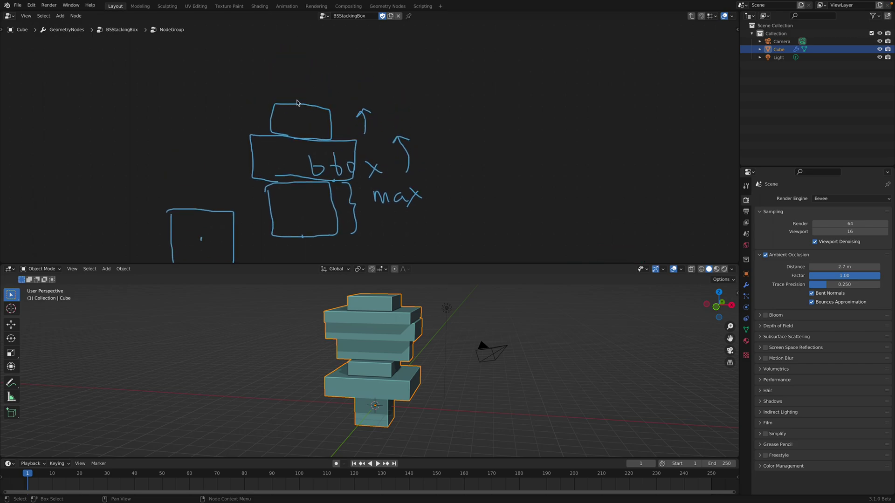
{"action": "left_click_drag", "start_coordinate": [297, 102], "coordinate": [282, 105]}
{"action": "scroll", "coordinate": [284, 104], "scroll_direction": "down", "scroll_amount": 1}
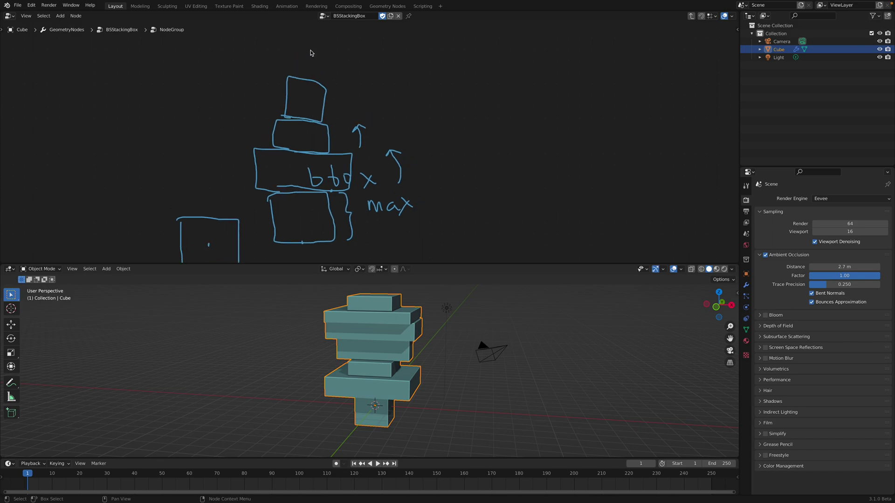
{"action": "mouse_move", "coordinate": [309, 78]}
{"action": "left_mouse_down"}
{"action": "mouse_move", "coordinate": [336, 74]}
{"action": "mouse_move", "coordinate": [305, 77]}
{"action": "left_mouse_up"}
{"action": "scroll", "coordinate": [370, 74], "scroll_direction": "down", "scroll_amount": 1}
{"action": "scroll", "coordinate": [369, 74], "scroll_direction": "down", "scroll_amount": 1}
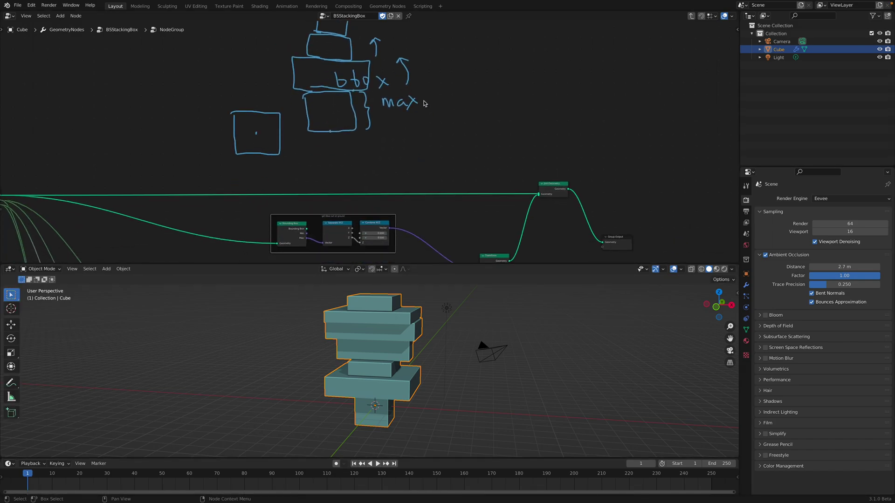
{"action": "middle_click_drag", "start_coordinate": [353, 176], "coordinate": [449, 99]}
{"action": "key", "text": "Home"}
{"action": "key", "text": "Tab"}
{"action": "left_click", "coordinate": [342, 131]}
{"action": "key", "text": "Tab"}
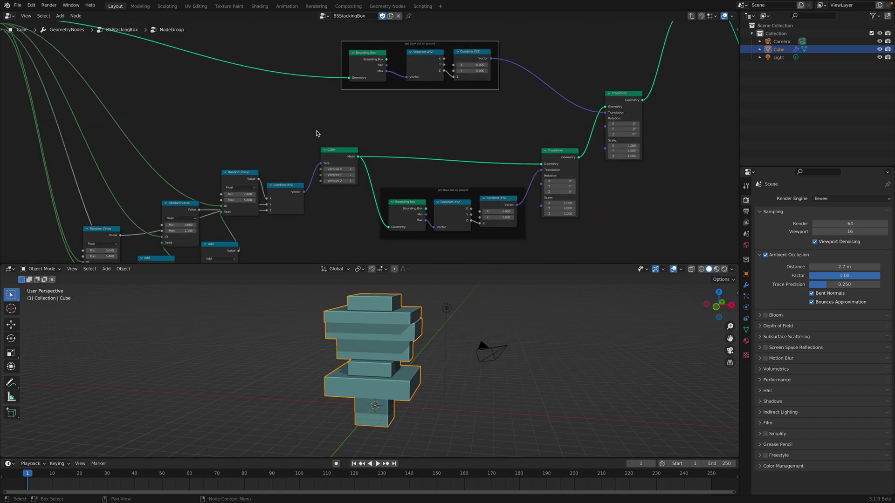
{"action": "scroll", "coordinate": [399, 85], "scroll_direction": "up", "scroll_amount": 3}
{"action": "middle_click_drag", "start_coordinate": [399, 86], "coordinate": [285, 142]}
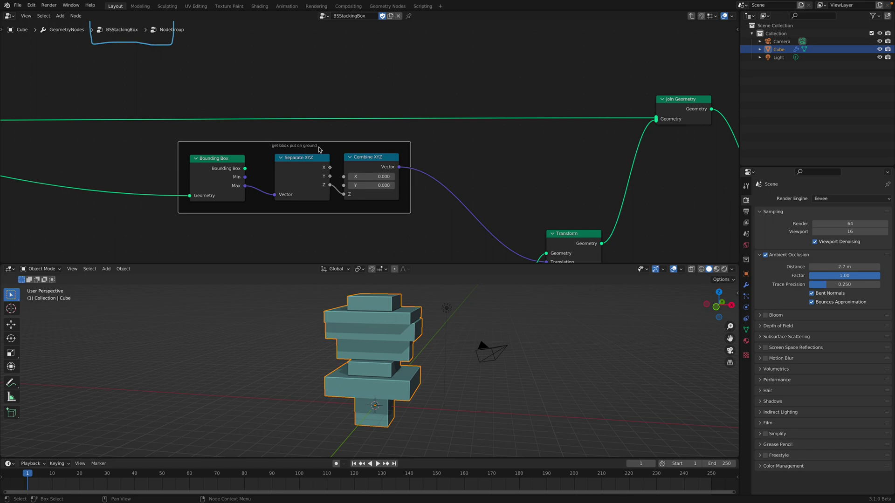
{"action": "scroll", "coordinate": [319, 149], "scroll_direction": "down", "scroll_amount": 1}
{"action": "middle_click_drag", "start_coordinate": [507, 215], "coordinate": [487, 155]}
{"action": "left_click", "coordinate": [501, 158]}
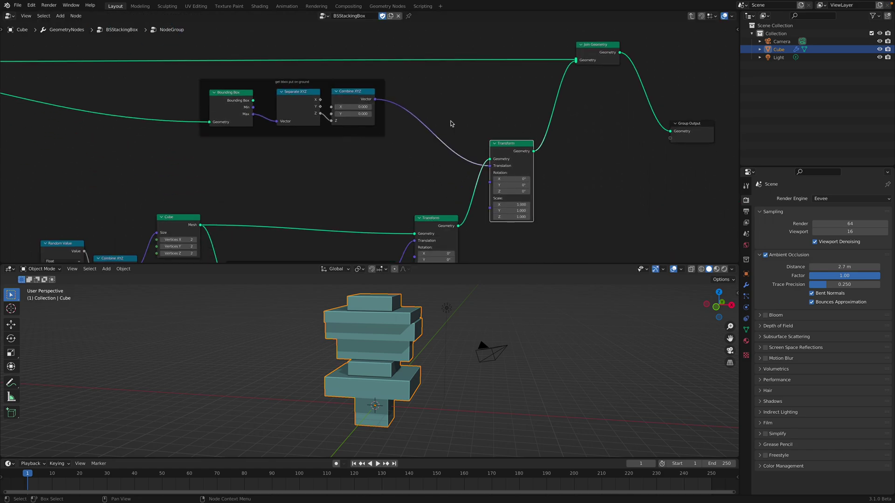
{"action": "scroll", "coordinate": [502, 167], "scroll_direction": "down", "scroll_amount": 1}
{"action": "scroll", "coordinate": [513, 149], "scroll_direction": "left", "scroll_amount": 5, "text": "ctrl"}
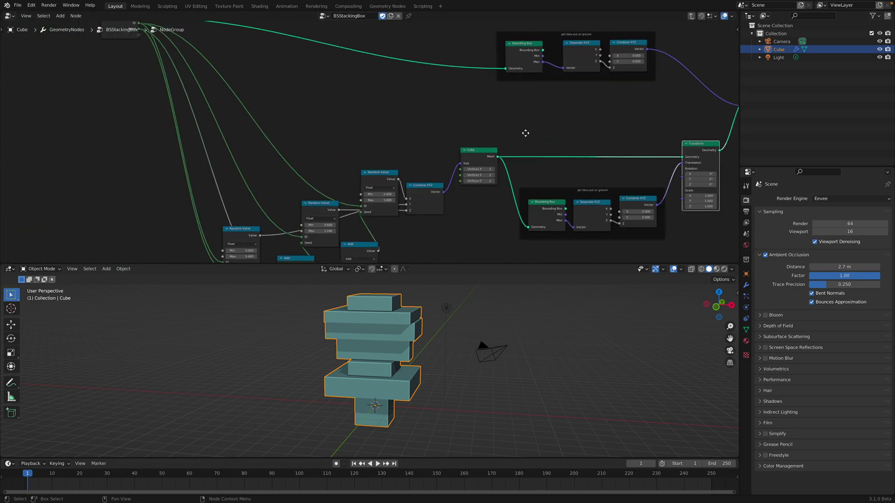
{"action": "scroll", "coordinate": [446, 152], "scroll_direction": "up", "scroll_amount": 1}
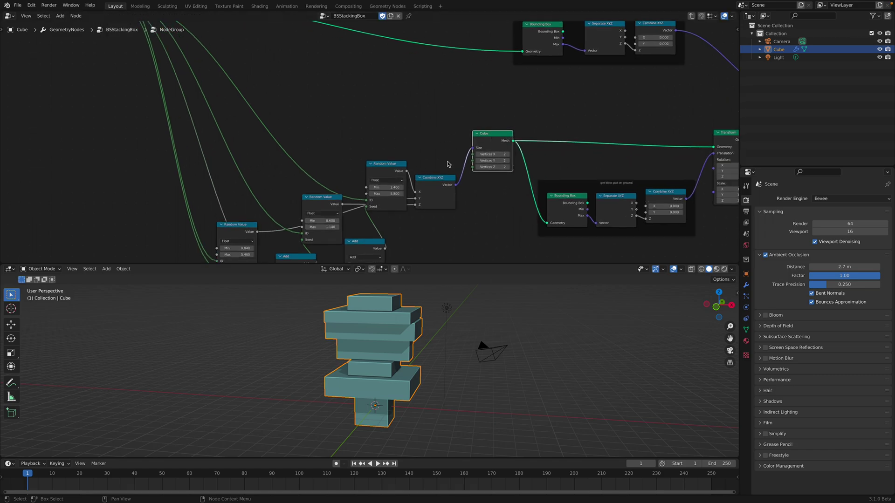
{"action": "scroll", "coordinate": [492, 124], "scroll_direction": "up", "scroll_amount": 1}
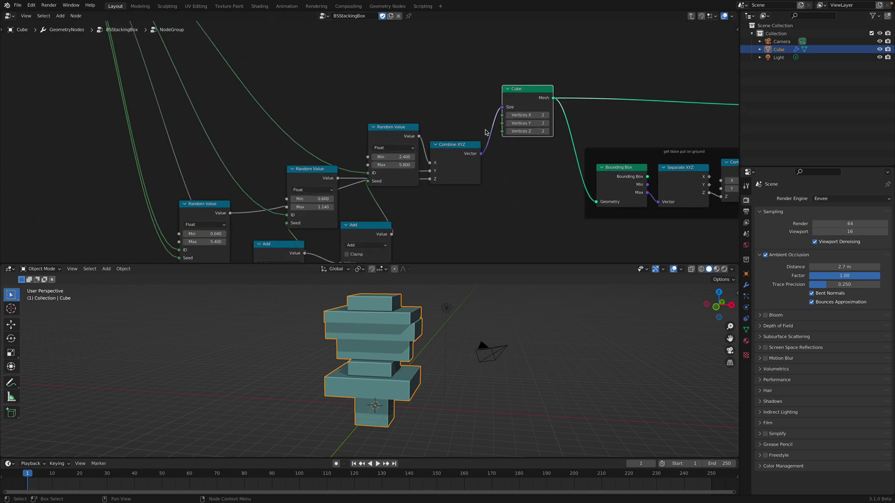
{"action": "scroll", "coordinate": [485, 133], "scroll_direction": "down", "scroll_amount": 1}
{"action": "left_click_drag", "start_coordinate": [508, 129], "coordinate": [507, 127]}
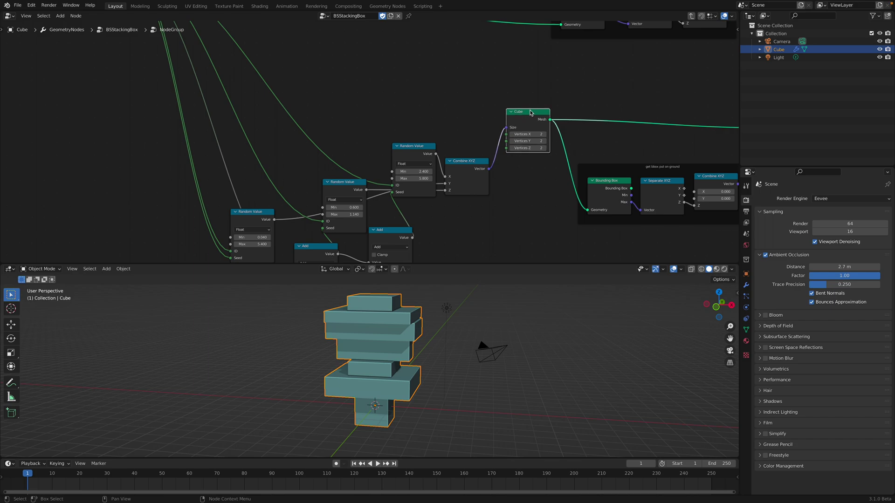
{"action": "middle_click_drag", "start_coordinate": [506, 110], "coordinate": [468, 91]}
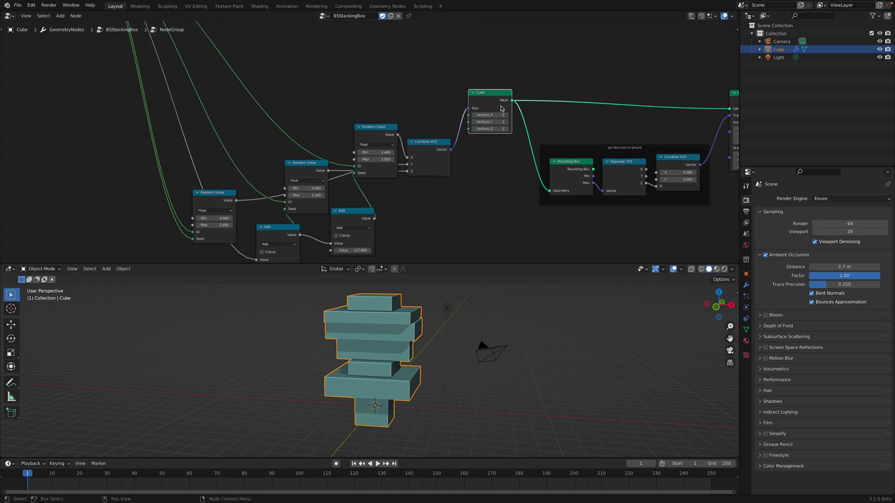
{"action": "mouse_move", "coordinate": [381, 135]}
{"action": "middle_mouse_down"}
{"action": "mouse_move", "coordinate": [399, 133]}
{"action": "mouse_move", "coordinate": [389, 156]}
{"action": "middle_mouse_up"}
Reposition the Random Value nodes and raise the left and middle Random Value maximums
{"action": "mouse_move", "coordinate": [359, 129]}
{"action": "left_mouse_down"}
{"action": "mouse_move", "coordinate": [331, 119]}
{"action": "mouse_move", "coordinate": [342, 129]}
{"action": "left_mouse_up"}
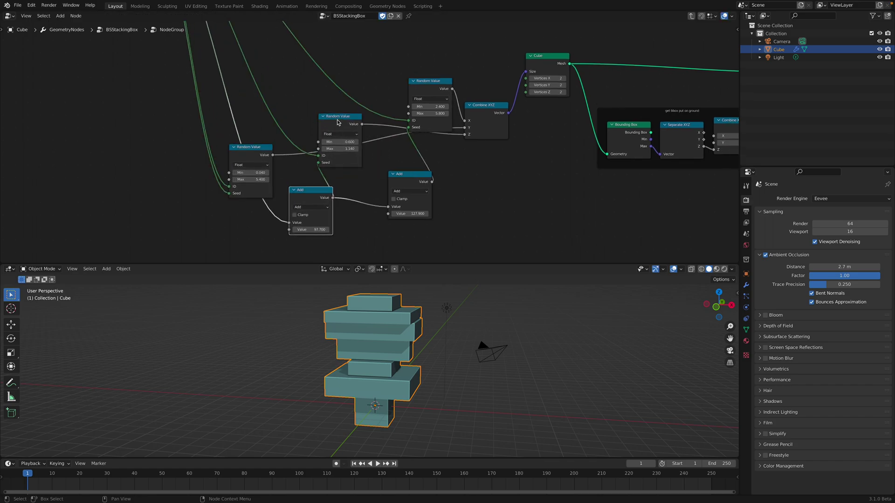
{"action": "left_click_drag", "start_coordinate": [264, 155], "coordinate": [252, 152]}
{"action": "middle_click_drag", "start_coordinate": [258, 144], "coordinate": [277, 149]}
{"action": "left_click_drag", "start_coordinate": [265, 181], "coordinate": [298, 180]}
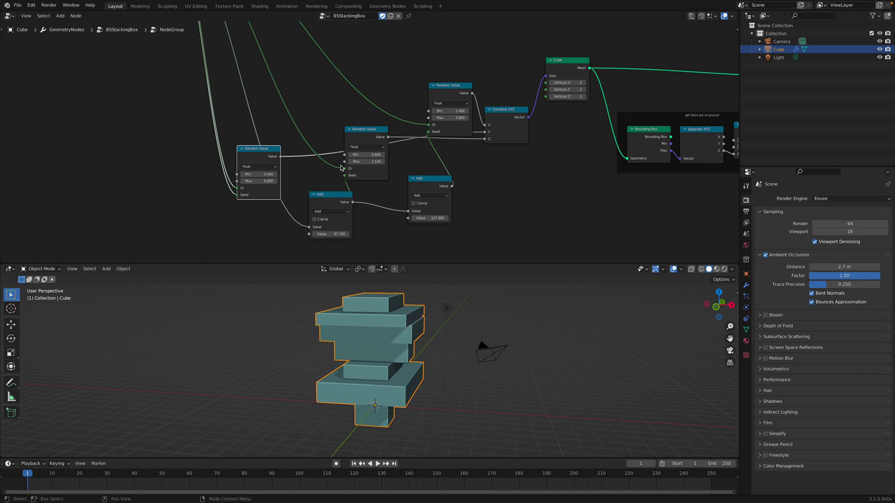
{"action": "mouse_move", "coordinate": [366, 161]}
{"action": "left_mouse_down"}
{"action": "mouse_move", "coordinate": [387, 161]}
{"action": "mouse_move", "coordinate": [309, 176]}
{"action": "left_mouse_up"}
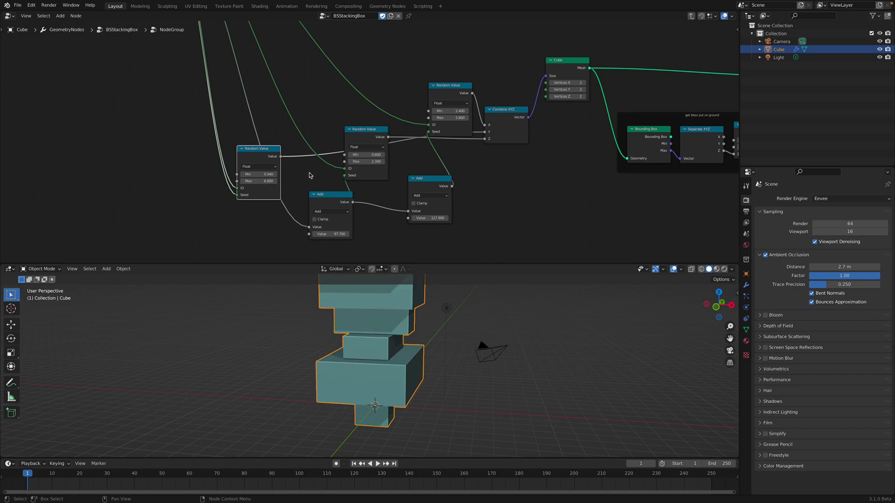
Change an Add offset, then tidy Combine XYZ, Cube and top Random Value node positions
{"action": "left_click_drag", "start_coordinate": [436, 216], "coordinate": [442, 216]}
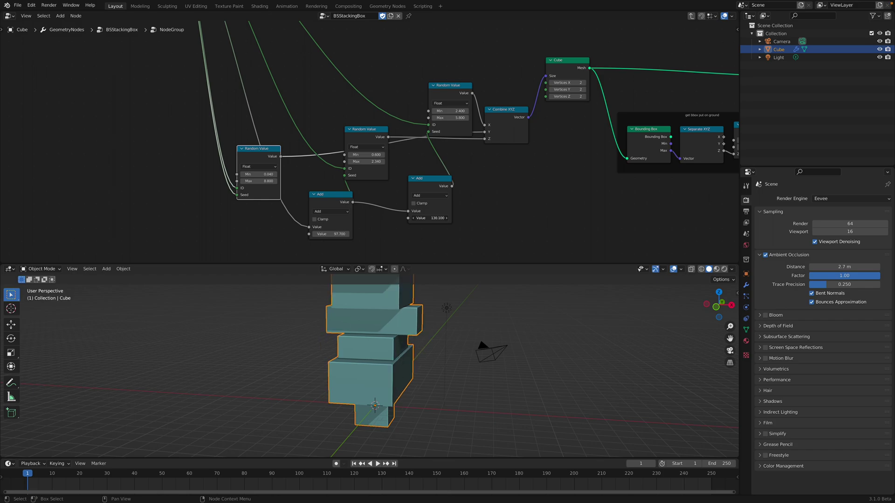
{"action": "middle_click_drag", "start_coordinate": [489, 129], "coordinate": [460, 162]}
{"action": "left_click_drag", "start_coordinate": [459, 162], "coordinate": [482, 155]}
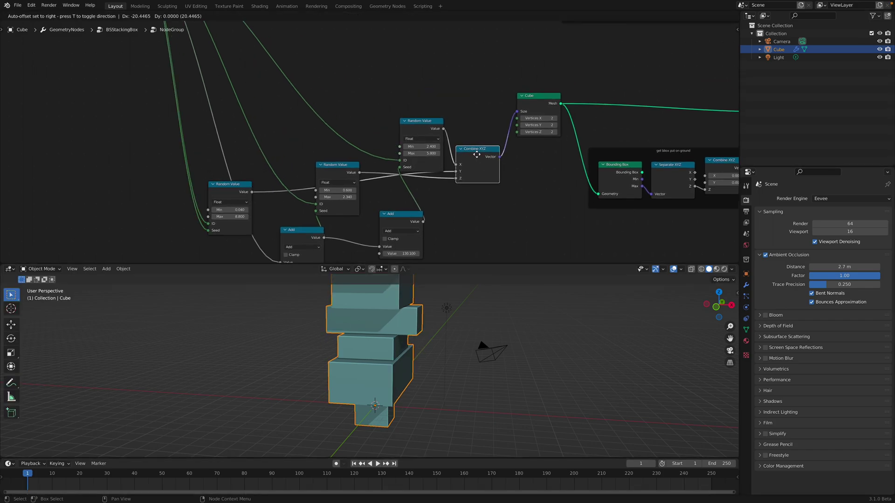
{"action": "left_click_drag", "start_coordinate": [546, 95], "coordinate": [550, 96]}
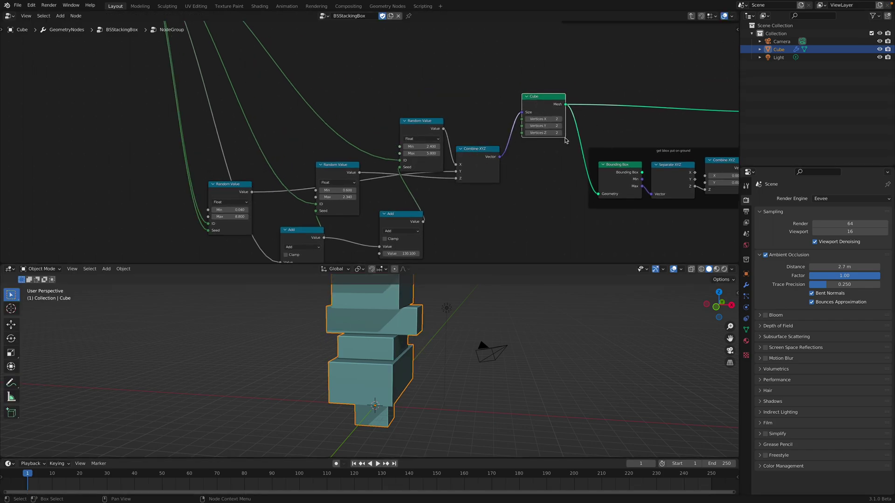
{"action": "middle_click_drag", "start_coordinate": [513, 129], "coordinate": [525, 121]}
{"action": "left_click_drag", "start_coordinate": [432, 113], "coordinate": [426, 104]}
{"action": "scroll", "coordinate": [421, 235], "scroll_direction": "up", "scroll_amount": 2}
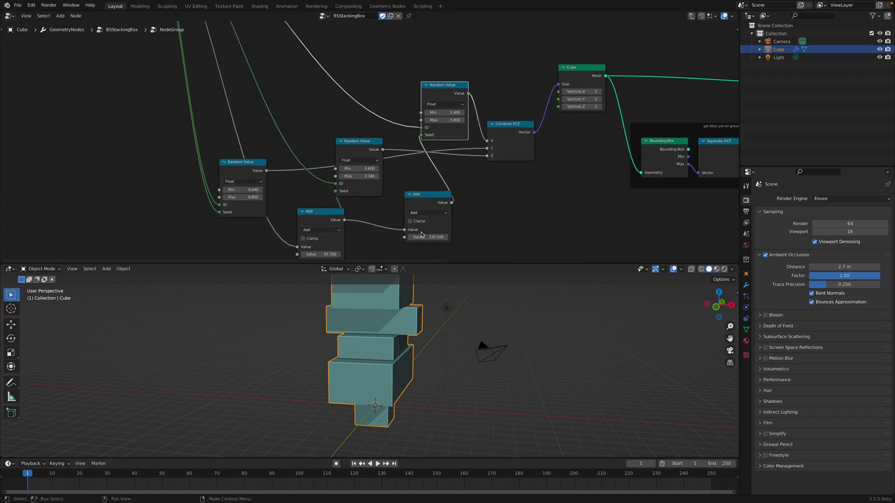
Raise both Add node values to reshuffle the boxes and orbit to face the stack
{"action": "left_click_drag", "start_coordinate": [424, 237], "coordinate": [452, 237]}
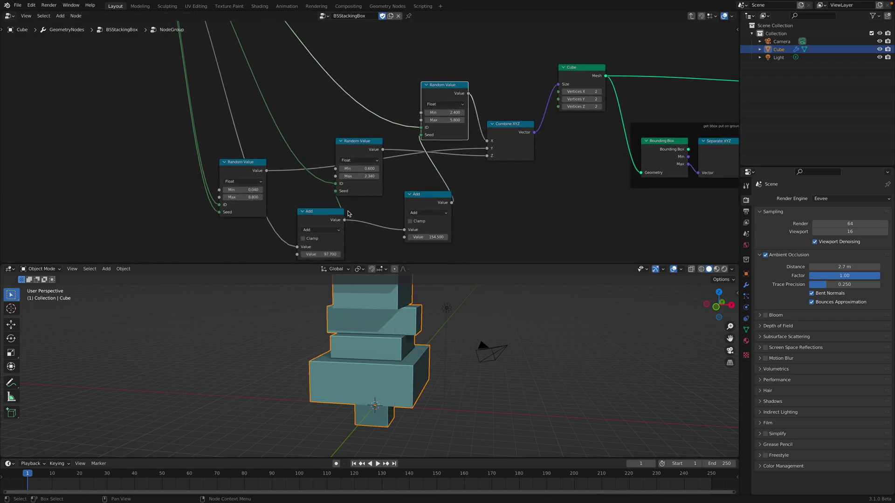
{"action": "middle_click_drag", "start_coordinate": [347, 214], "coordinate": [353, 196]}
{"action": "left_click_drag", "start_coordinate": [319, 236], "coordinate": [326, 244]}
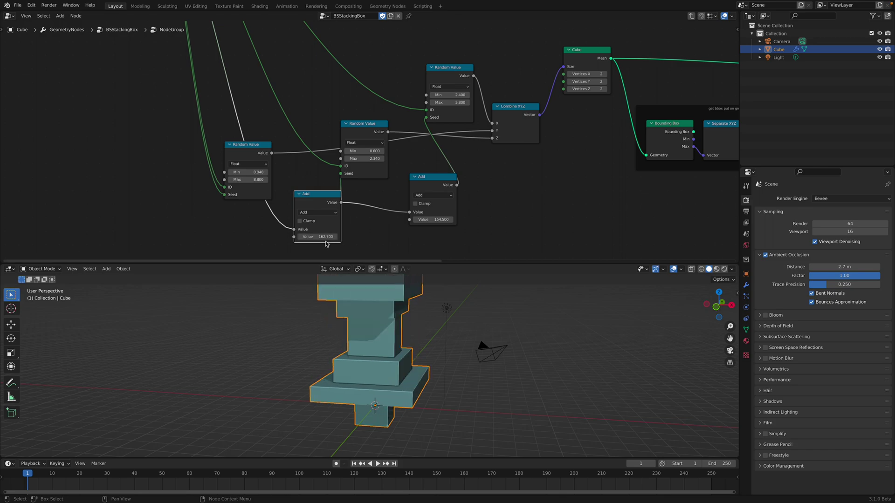
{"action": "left_click_drag", "start_coordinate": [425, 220], "coordinate": [437, 219]}
{"action": "scroll", "coordinate": [420, 211], "scroll_direction": "down", "scroll_amount": 1}
{"action": "middle_click_drag", "start_coordinate": [433, 343], "coordinate": [384, 340]}
{"action": "scroll", "coordinate": [294, 160], "scroll_direction": "down", "scroll_amount": 1}
{"action": "middle_click_drag", "start_coordinate": [309, 164], "coordinate": [300, 182]}
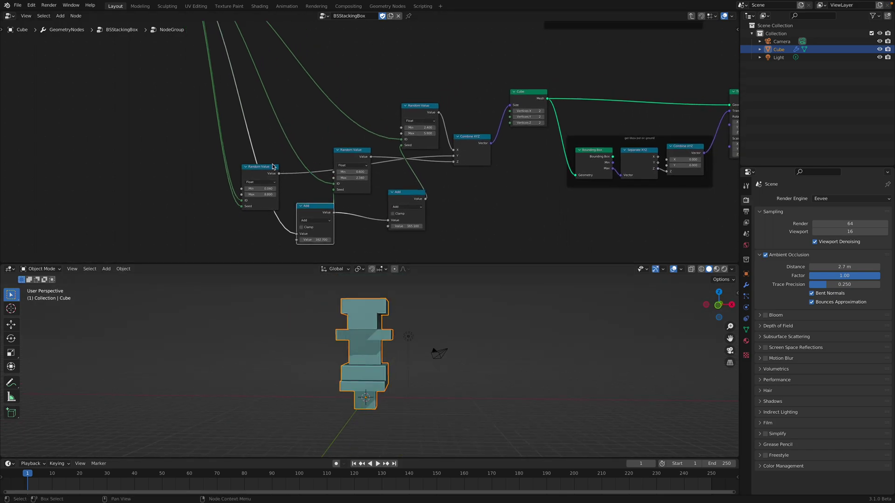
Rearrange the Random Value nodes and link one output into Combine XYZ
{"action": "left_click_drag", "start_coordinate": [272, 167], "coordinate": [255, 150]}
{"action": "mouse_move", "coordinate": [421, 108]}
{"action": "left_mouse_down"}
{"action": "mouse_move", "coordinate": [415, 90]}
{"action": "mouse_move", "coordinate": [407, 117]}
{"action": "left_mouse_up"}
{"action": "left_click_drag", "start_coordinate": [352, 158], "coordinate": [337, 141]}
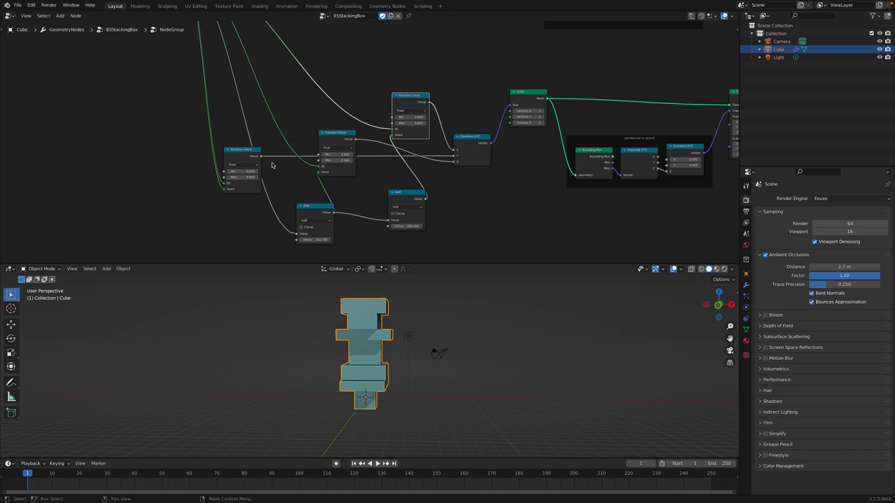
{"action": "left_click_drag", "start_coordinate": [450, 155], "coordinate": [453, 156]}
{"action": "left_click_drag", "start_coordinate": [261, 156], "coordinate": [448, 165]}
Wire left Random Value to Combine XYZ Z, middle to Y, top to Z; select right Add
{"action": "left_click_drag", "start_coordinate": [262, 157], "coordinate": [369, 163]}
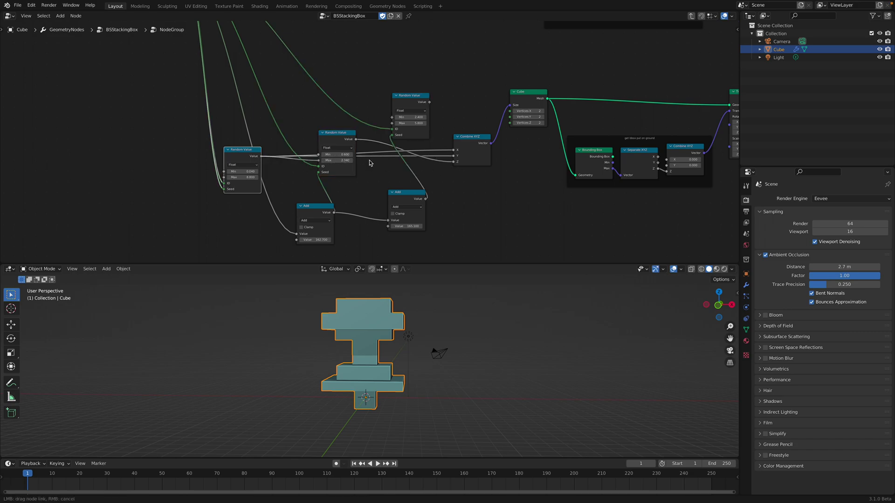
{"action": "left_click_drag", "start_coordinate": [453, 163], "coordinate": [453, 162]}
{"action": "mouse_move", "coordinate": [451, 353]}
{"action": "middle_mouse_down"}
{"action": "mouse_move", "coordinate": [391, 344]}
{"action": "mouse_move", "coordinate": [408, 312]}
{"action": "middle_mouse_up"}
{"action": "scroll", "coordinate": [368, 140], "scroll_direction": "up", "scroll_amount": 1}
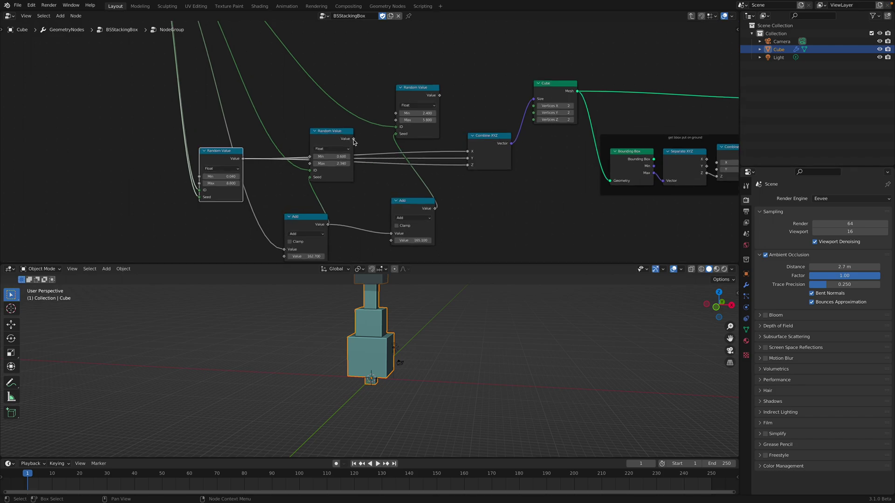
{"action": "left_click_drag", "start_coordinate": [353, 138], "coordinate": [467, 159]}
{"action": "left_click_drag", "start_coordinate": [439, 95], "coordinate": [468, 165]}
{"action": "middle_click_drag", "start_coordinate": [455, 343], "coordinate": [410, 260]}
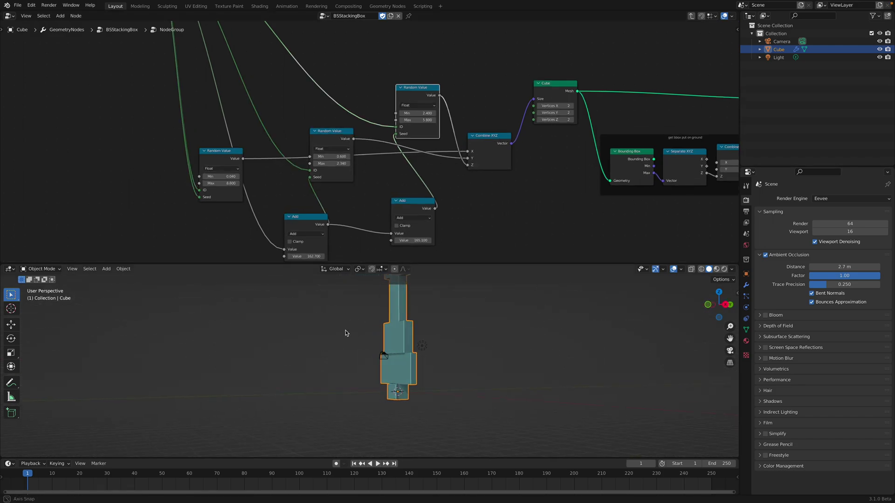
{"action": "left_click", "coordinate": [418, 240]}
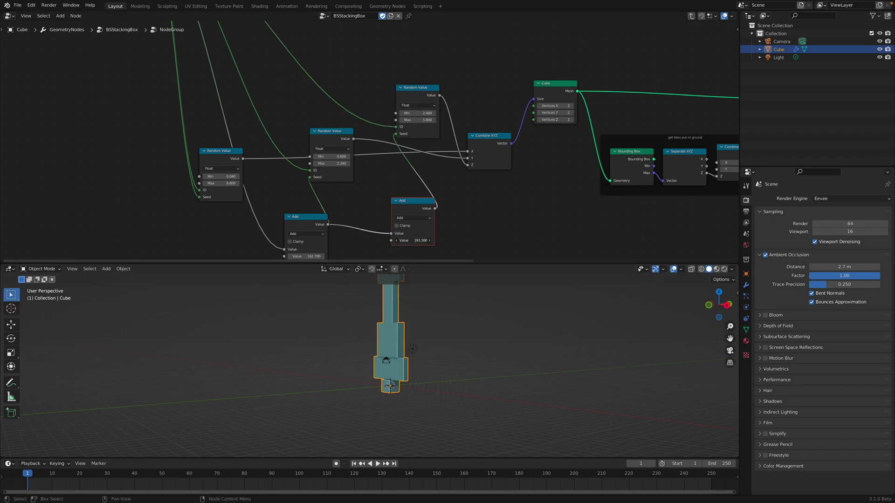
Orbit the 3D view in closer to the stacked boxes
{"action": "mouse_move", "coordinate": [451, 289]}
{"action": "middle_mouse_down"}
{"action": "mouse_move", "coordinate": [439, 362]}
{"action": "mouse_move", "coordinate": [405, 339]}
{"action": "middle_mouse_up"}
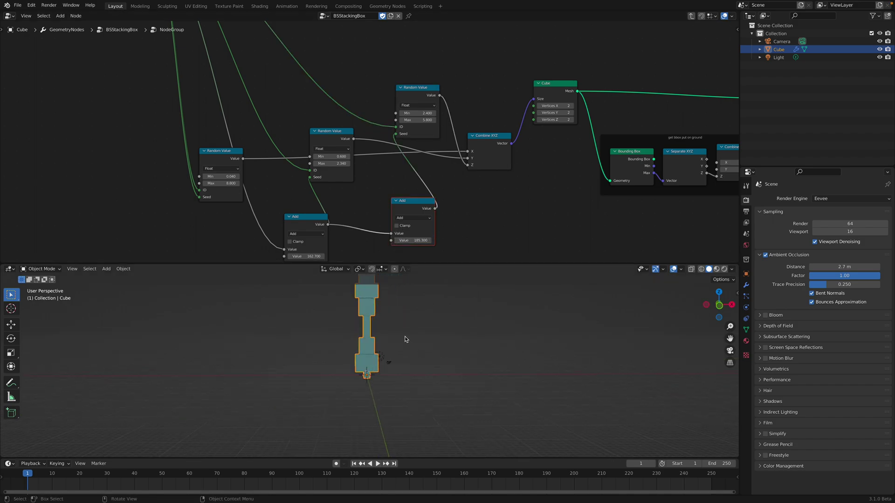
{"action": "scroll", "coordinate": [430, 341], "scroll_direction": "up", "scroll_amount": 3}
{"action": "middle_click_drag", "start_coordinate": [433, 396], "coordinate": [419, 382]}
{"action": "mouse_move", "coordinate": [604, 140]}
{"action": "middle_mouse_down"}
{"action": "mouse_move", "coordinate": [438, 172]}
{"action": "mouse_move", "coordinate": [383, 164]}
{"action": "middle_mouse_up"}
Tidy the nodes inside the get bbox put on ground frame and move the frame down
{"action": "left_click", "coordinate": [373, 117]}
{"action": "scroll", "coordinate": [331, 131], "scroll_direction": "up", "scroll_amount": 2}
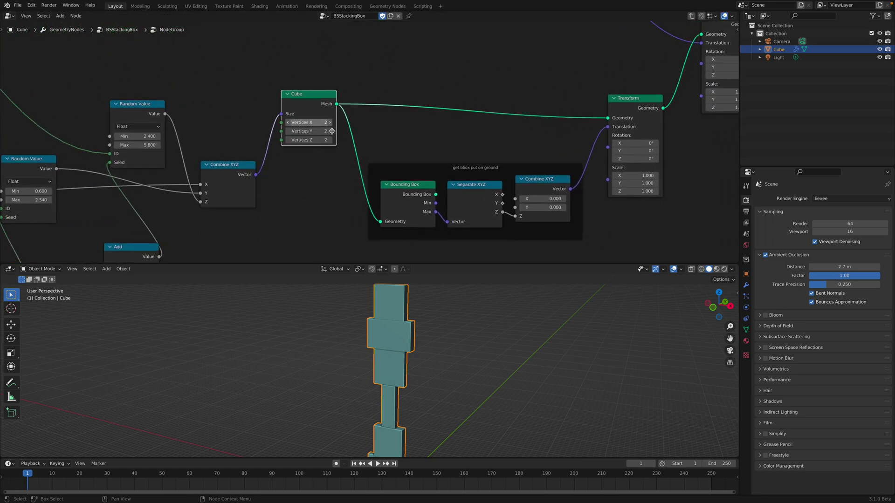
{"action": "left_click_drag", "start_coordinate": [408, 189], "coordinate": [406, 186]}
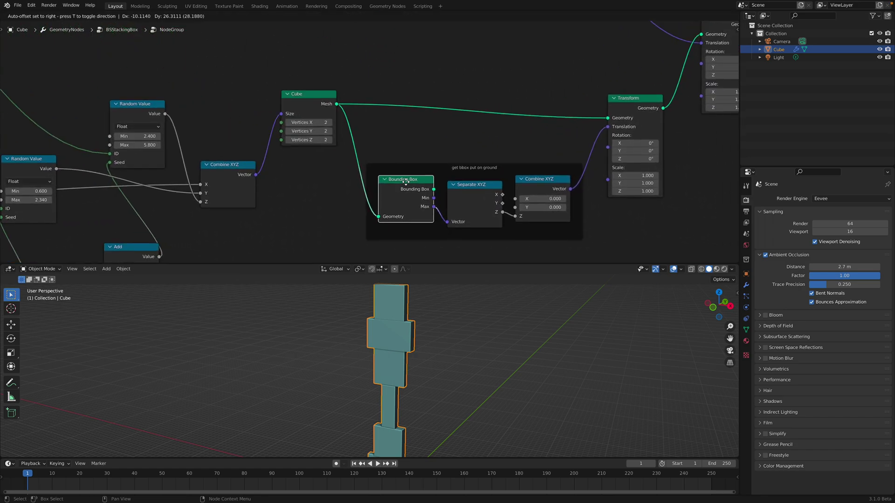
{"action": "left_click_drag", "start_coordinate": [471, 184], "coordinate": [468, 183]}
{"action": "left_click_drag", "start_coordinate": [540, 179], "coordinate": [537, 184]}
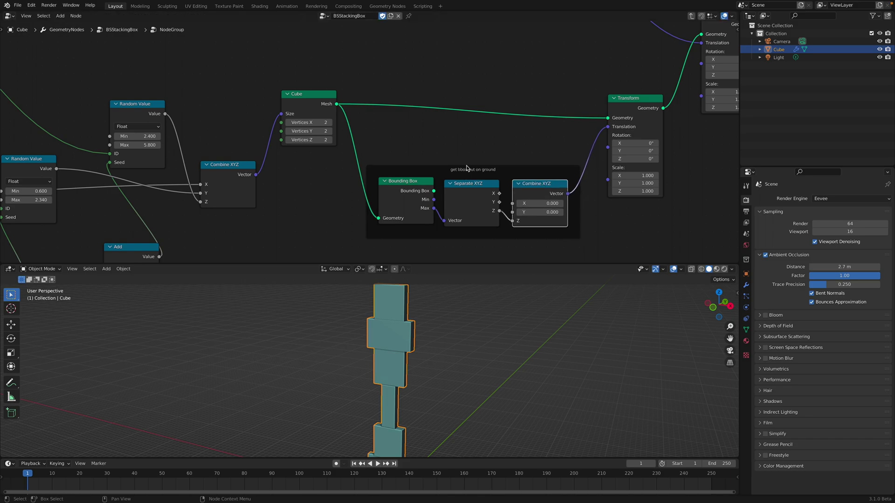
{"action": "left_click_drag", "start_coordinate": [467, 168], "coordinate": [467, 174]}
Realign the Transform node beside the Cube node
{"action": "scroll", "coordinate": [483, 215], "scroll_direction": "down", "scroll_amount": 2, "text": "ctrl"}
{"action": "scroll", "coordinate": [456, 203], "scroll_direction": "down", "scroll_amount": 2, "text": "ctrl"}
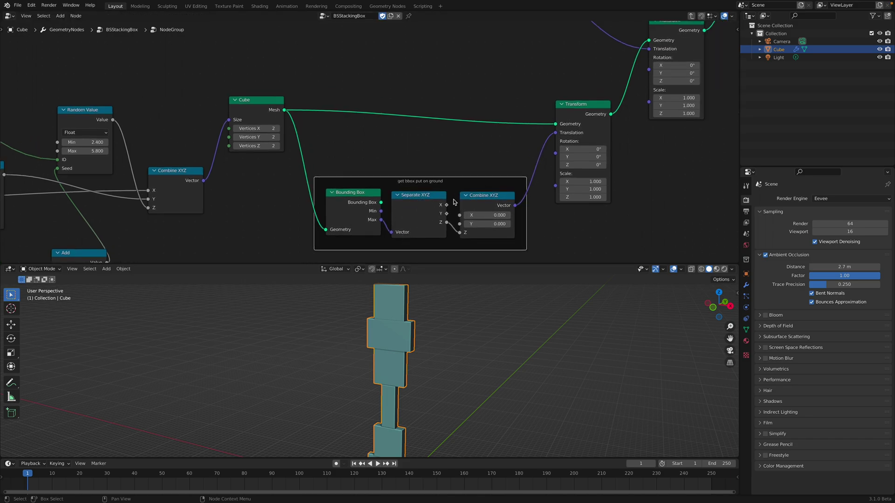
{"action": "scroll", "coordinate": [495, 147], "scroll_direction": "down", "scroll_amount": 2, "text": "ctrl"}
{"action": "mouse_move", "coordinate": [495, 117]}
{"action": "left_mouse_down"}
{"action": "mouse_move", "coordinate": [498, 86]}
{"action": "mouse_move", "coordinate": [515, 84]}
{"action": "left_mouse_up"}
{"action": "scroll", "coordinate": [498, 86], "scroll_direction": "down", "scroll_amount": 1}
{"action": "scroll", "coordinate": [503, 93], "scroll_direction": "up", "scroll_amount": 3, "text": "shift"}
{"action": "scroll", "coordinate": [471, 117], "scroll_direction": "down", "scroll_amount": 2}
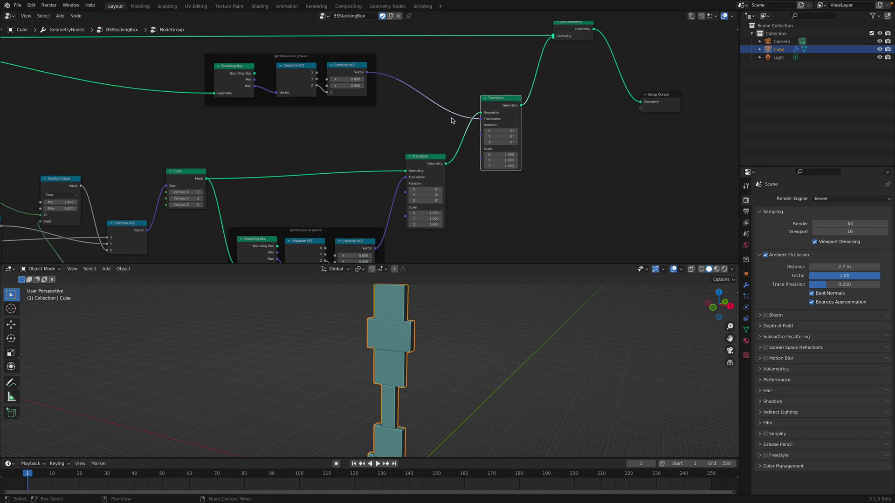
{"action": "scroll", "coordinate": [512, 117], "scroll_direction": "up", "scroll_amount": 3, "text": "shift"}
Return to the BSStackingBox tree and select the whole NodeGroup chain
{"action": "scroll", "coordinate": [652, 125], "scroll_direction": "down", "scroll_amount": 2, "text": "ctrl"}
{"action": "scroll", "coordinate": [685, 132], "scroll_direction": "down", "scroll_amount": 1}
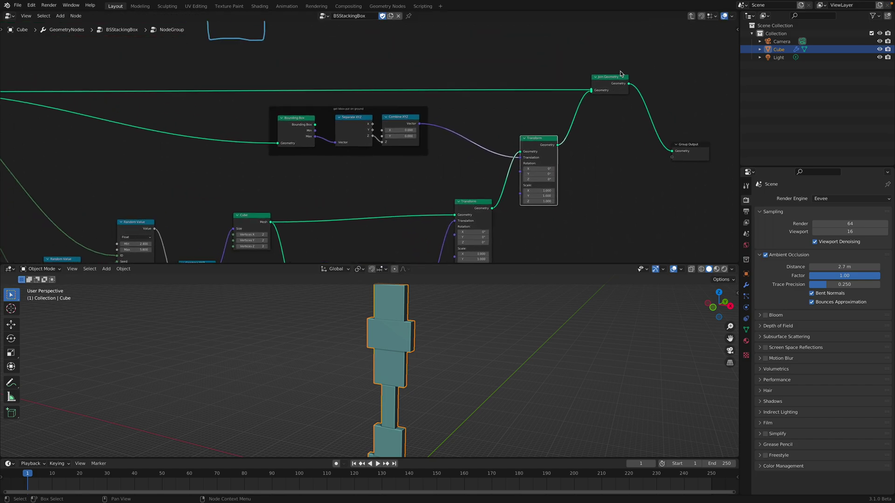
{"action": "key", "text": "Home"}
{"action": "key", "text": "Tab"}
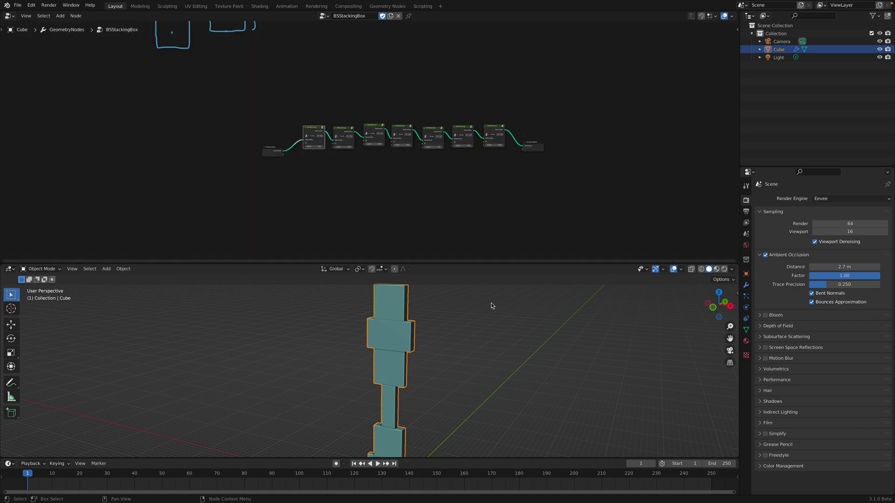
{"action": "key", "text": "Home"}
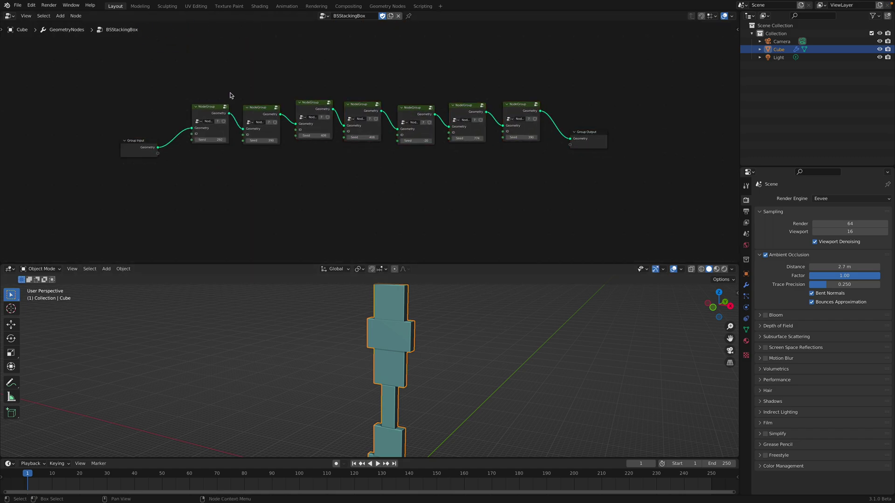
{"action": "left_click_drag", "start_coordinate": [210, 90], "coordinate": [539, 186]}
Duplicate the chain below, feed the top row into it, and end it at Group Output
{"action": "key", "text": "shift+d"}
{"action": "left_click", "coordinate": [576, 173]}
{"action": "scroll", "coordinate": [576, 172], "scroll_direction": "up", "scroll_amount": 1}
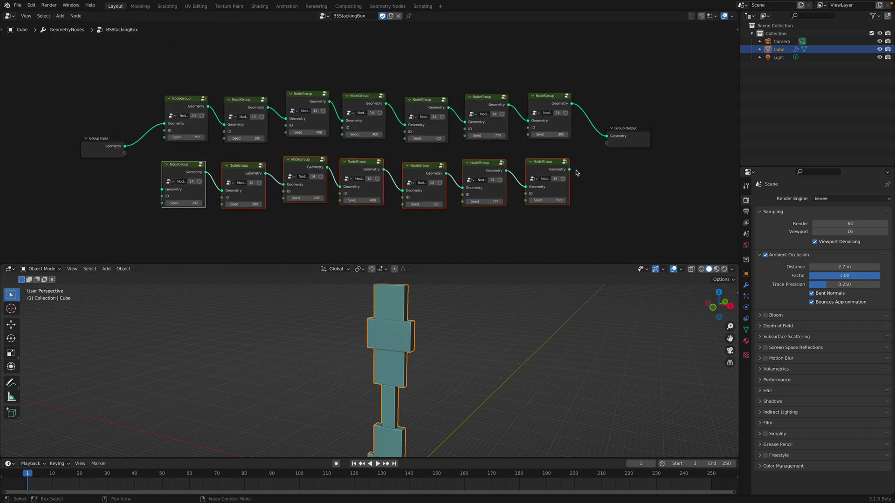
{"action": "left_click_drag", "start_coordinate": [572, 104], "coordinate": [590, 111]}
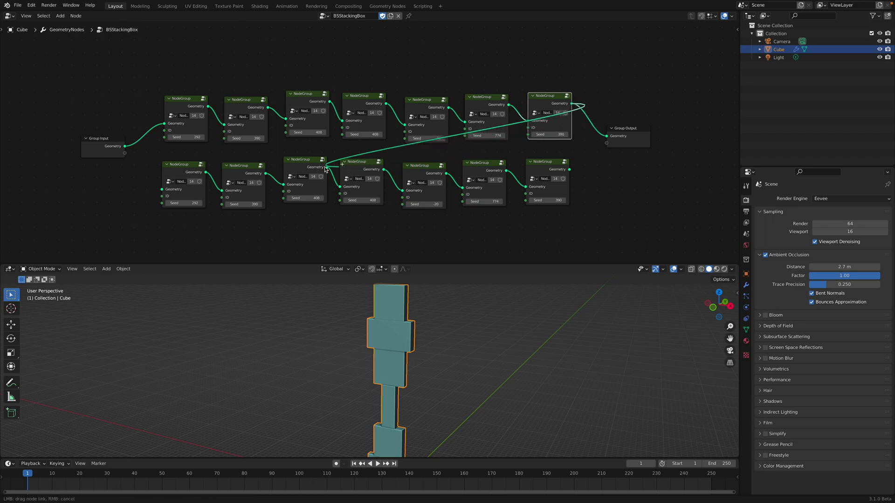
{"action": "left_click_drag", "start_coordinate": [523, 152], "coordinate": [162, 190]}
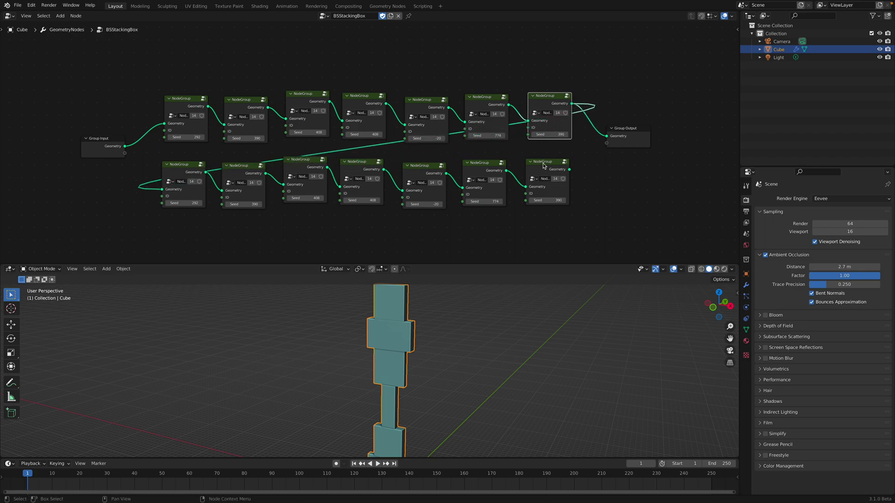
{"action": "left_click_drag", "start_coordinate": [569, 173], "coordinate": [607, 136]}
{"action": "left_click_drag", "start_coordinate": [624, 140], "coordinate": [619, 151]}
Orbit to inspect the taller tower and shift the last bottom-row groups apart
{"action": "mouse_move", "coordinate": [534, 305]}
{"action": "middle_mouse_down"}
{"action": "mouse_move", "coordinate": [449, 340]}
{"action": "mouse_move", "coordinate": [401, 330]}
{"action": "middle_mouse_up"}
{"action": "mouse_move", "coordinate": [388, 280]}
{"action": "middle_mouse_down"}
{"action": "mouse_move", "coordinate": [382, 335]}
{"action": "mouse_move", "coordinate": [413, 347]}
{"action": "middle_mouse_up"}
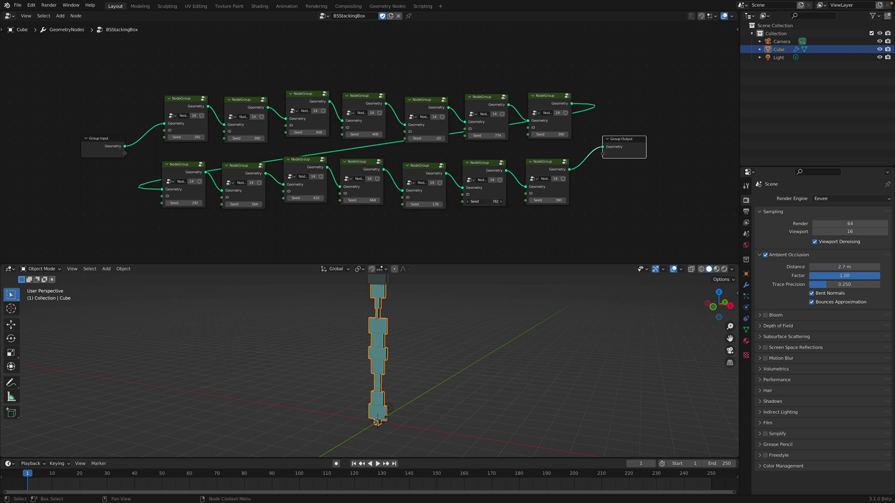
{"action": "left_click_drag", "start_coordinate": [562, 204], "coordinate": [507, 206]}
{"action": "left_click_drag", "start_coordinate": [486, 172], "coordinate": [556, 185]}
{"action": "left_click", "coordinate": [17, 5]}
{"action": "mouse_move", "coordinate": [39, 30]}
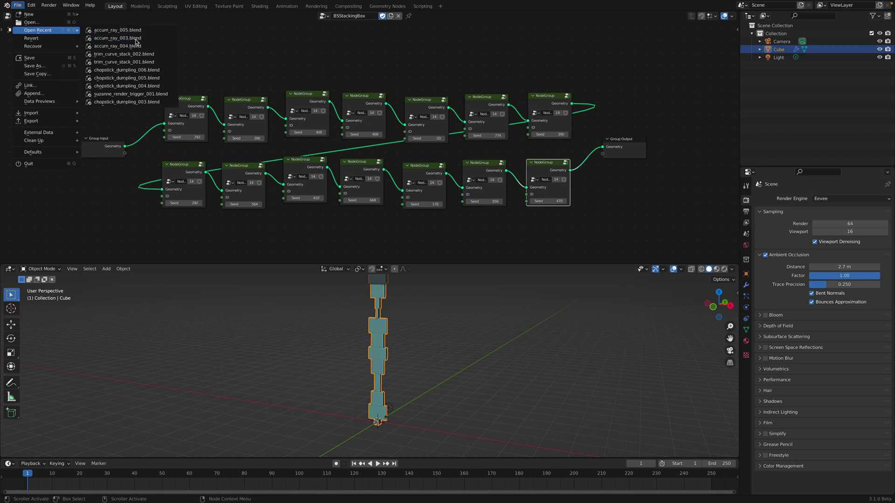
Open the other recent .blend without saving and widen the view of its tall column
{"action": "left_click", "coordinate": [138, 46]}
{"action": "left_click", "coordinate": [430, 268]}
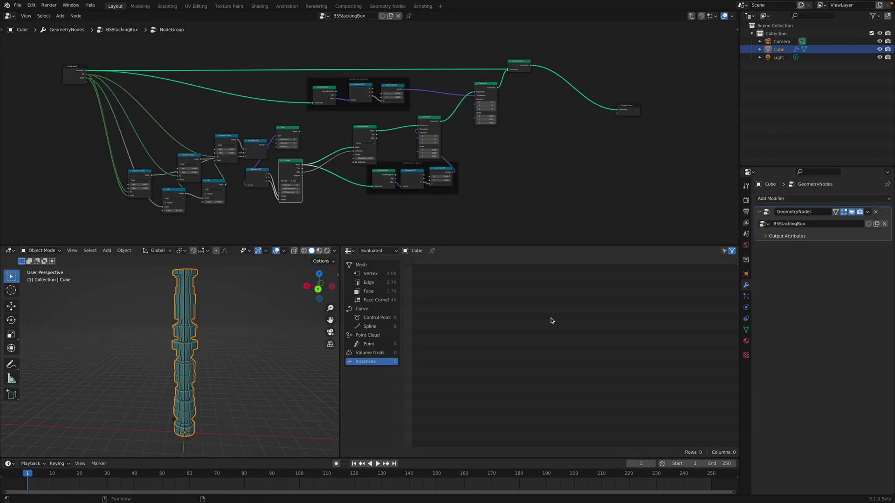
{"action": "middle_click_drag", "start_coordinate": [134, 327], "coordinate": [159, 345]}
{"action": "scroll", "coordinate": [187, 354], "scroll_direction": "up", "scroll_amount": 5}
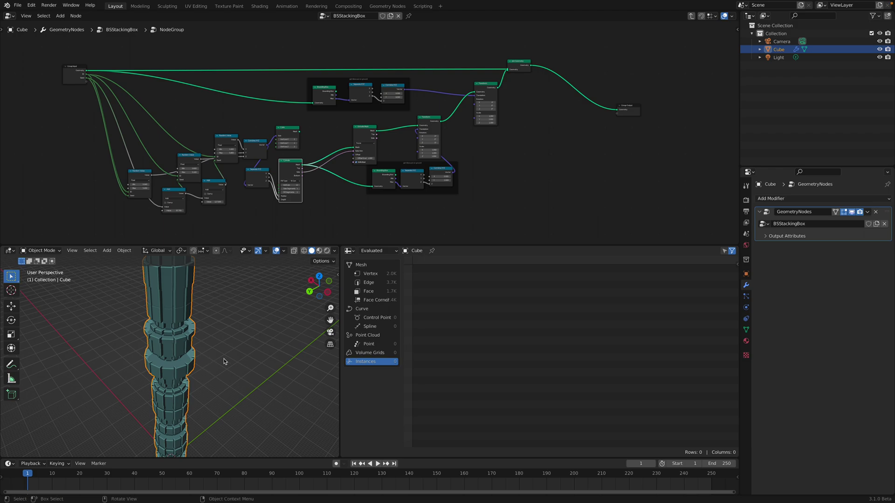
{"action": "mouse_move", "coordinate": [224, 361]}
{"action": "middle_mouse_down"}
{"action": "mouse_move", "coordinate": [278, 377]}
{"action": "mouse_move", "coordinate": [279, 394]}
{"action": "middle_mouse_up"}
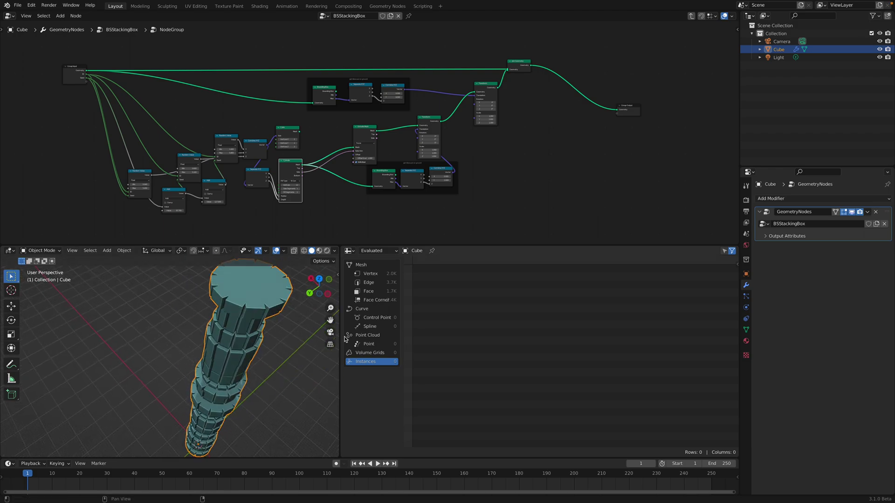
{"action": "left_click_drag", "start_coordinate": [341, 335], "coordinate": [426, 336]}
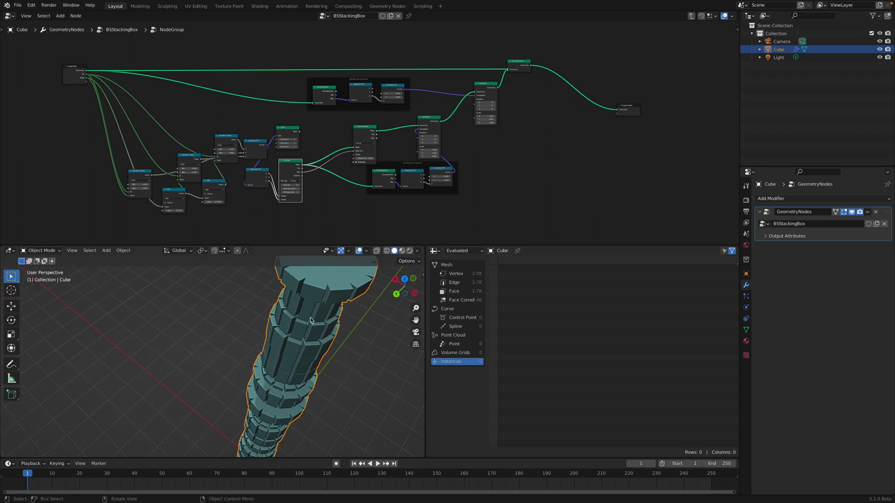
View the four-row BSStackingBox tree and orbit around the framed, much taller tower
{"action": "key", "text": "Tab"}
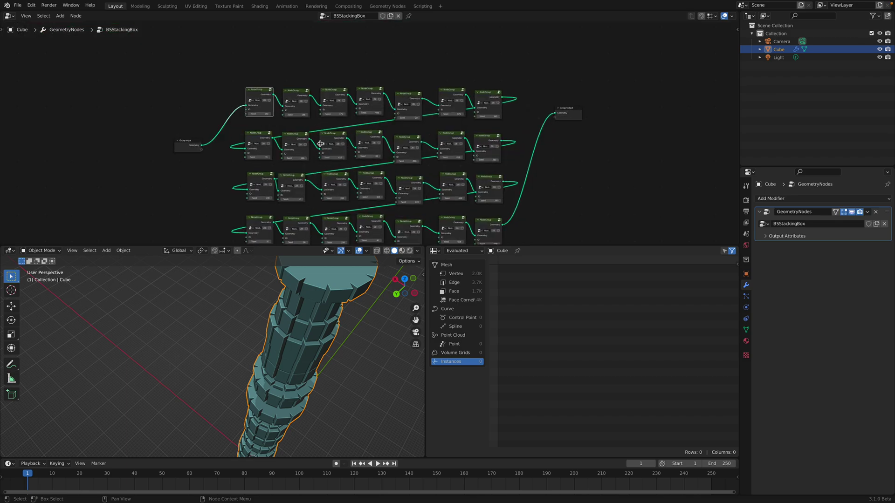
{"action": "key", "text": "Home"}
{"action": "key", "text": "Home"}
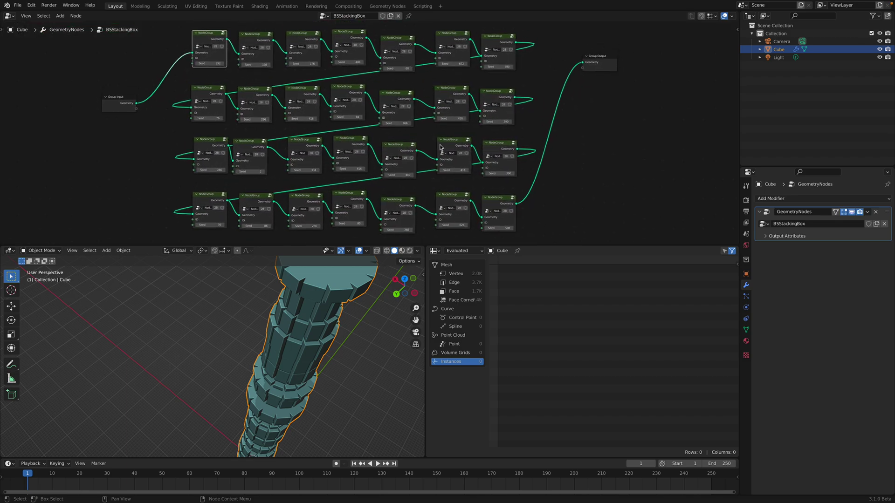
{"action": "middle_click_drag", "start_coordinate": [285, 345], "coordinate": [272, 396]}
{"action": "middle_click_drag", "start_coordinate": [300, 285], "coordinate": [261, 414]}
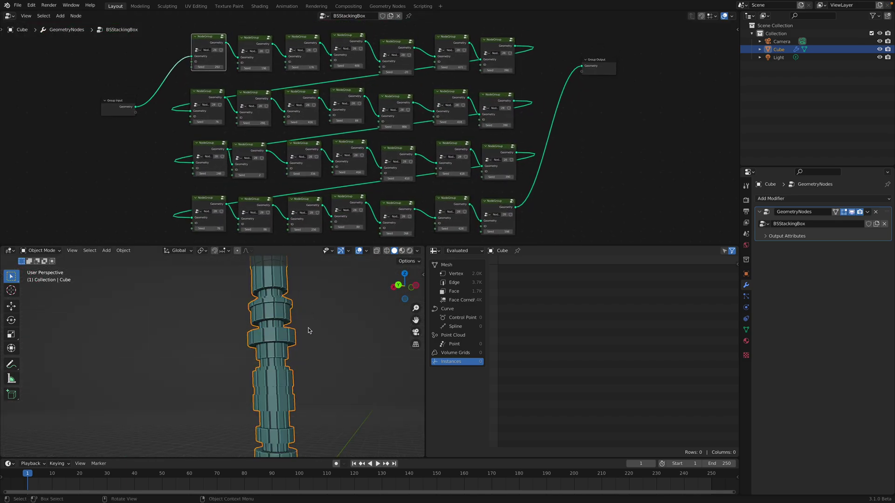
{"action": "key", "text": "KP_Decimal"}
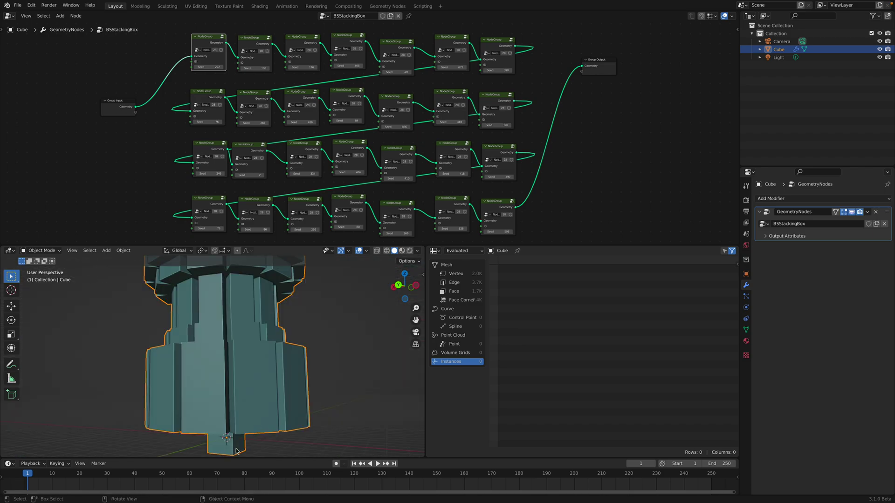
{"action": "mouse_move", "coordinate": [277, 402]}
{"action": "middle_mouse_down"}
{"action": "mouse_move", "coordinate": [259, 448]}
{"action": "mouse_move", "coordinate": [206, 423]}
{"action": "middle_mouse_up"}
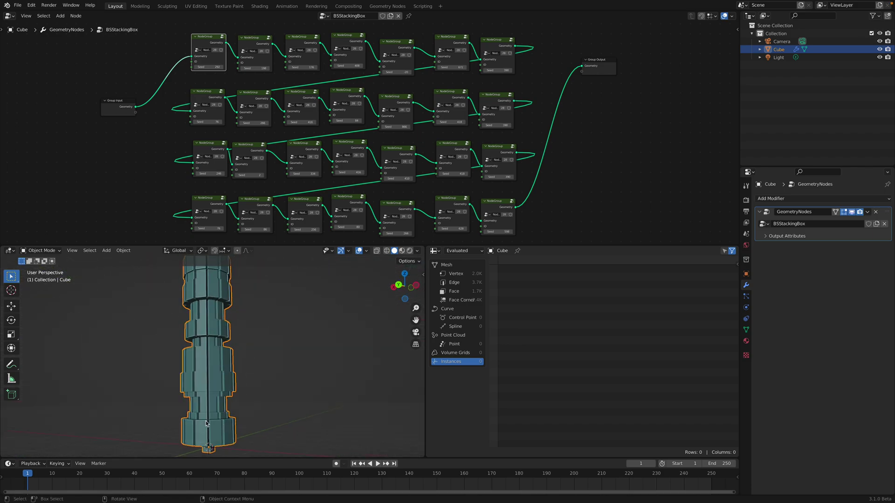
{"action": "scroll", "coordinate": [224, 130], "scroll_direction": "up", "scroll_amount": 2}
{"action": "key", "text": "Tab"}
Enlarge the node editor and shift the Random Value and Add nodes left
{"action": "scroll", "coordinate": [224, 130], "scroll_direction": "up", "scroll_amount": 2}
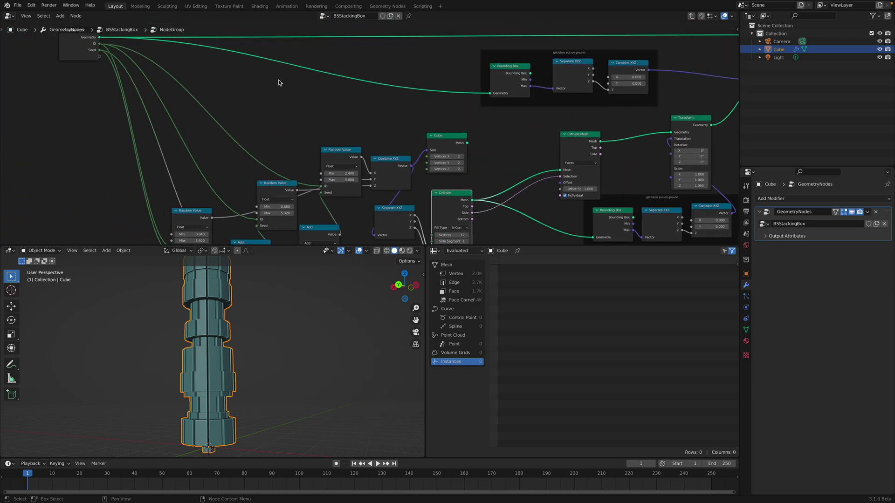
{"action": "scroll", "coordinate": [224, 130], "scroll_direction": "up", "scroll_amount": 2}
{"action": "middle_click_drag", "start_coordinate": [224, 130], "coordinate": [188, 112]}
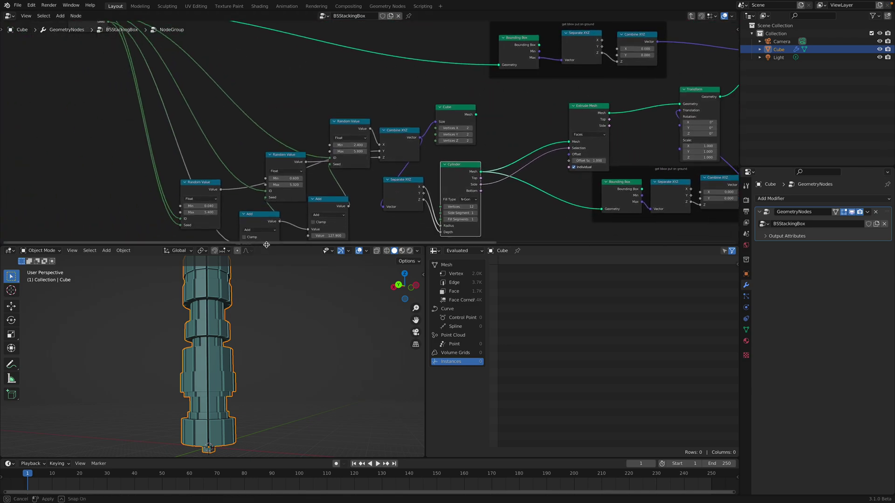
{"action": "left_click_drag", "start_coordinate": [266, 245], "coordinate": [266, 311]}
{"action": "left_click_drag", "start_coordinate": [279, 161], "coordinate": [262, 152]}
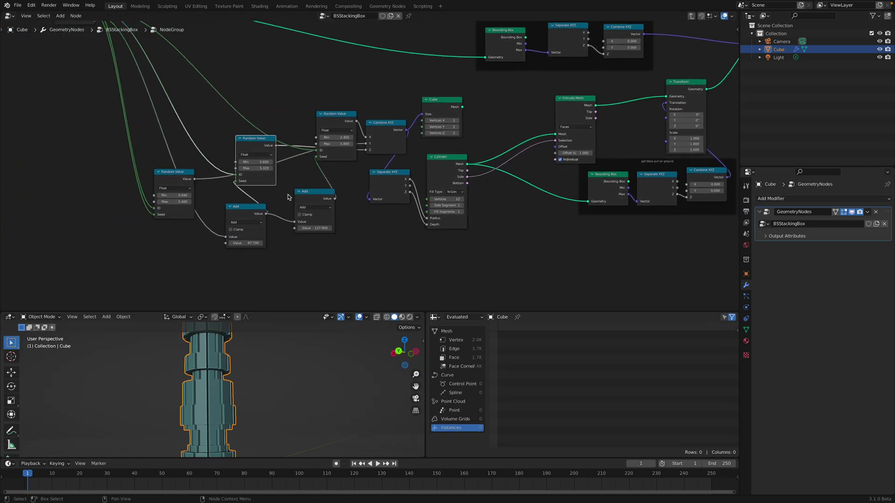
{"action": "left_click_drag", "start_coordinate": [307, 193], "coordinate": [286, 199]}
Place Combine XYZ beside Random Value and move Separate XYZ down-right
{"action": "scroll", "coordinate": [268, 168], "scroll_direction": "up", "scroll_amount": 1}
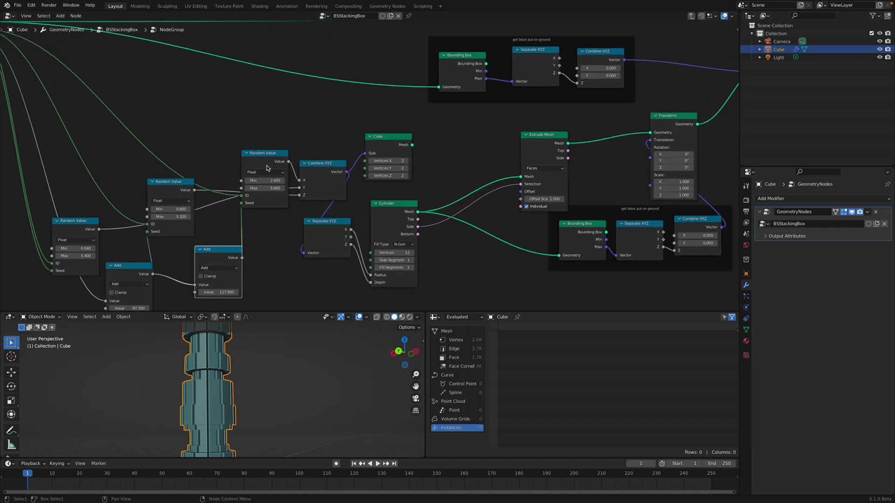
{"action": "left_click_drag", "start_coordinate": [268, 168], "coordinate": [261, 159]}
{"action": "left_click_drag", "start_coordinate": [317, 168], "coordinate": [302, 150]}
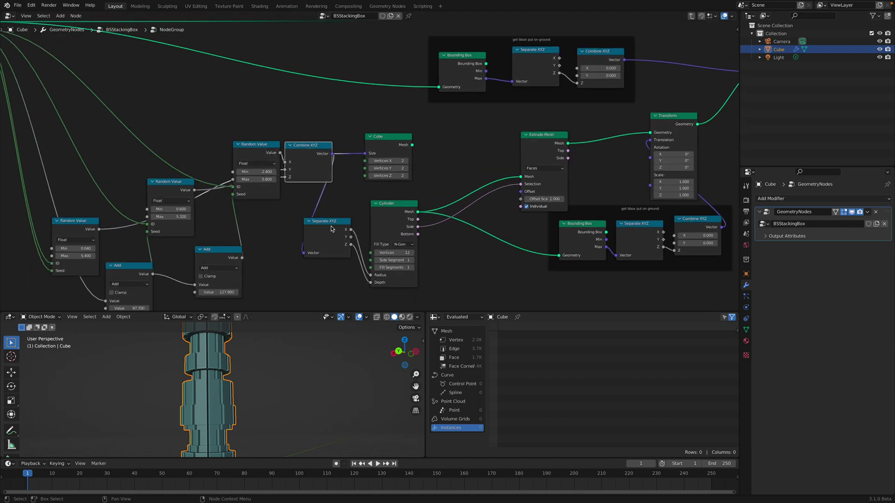
{"action": "mouse_move", "coordinate": [331, 228]}
{"action": "left_mouse_down"}
{"action": "mouse_move", "coordinate": [349, 258]}
{"action": "mouse_move", "coordinate": [345, 252]}
{"action": "left_mouse_up"}
{"action": "scroll", "coordinate": [405, 235], "scroll_direction": "up", "scroll_amount": 1}
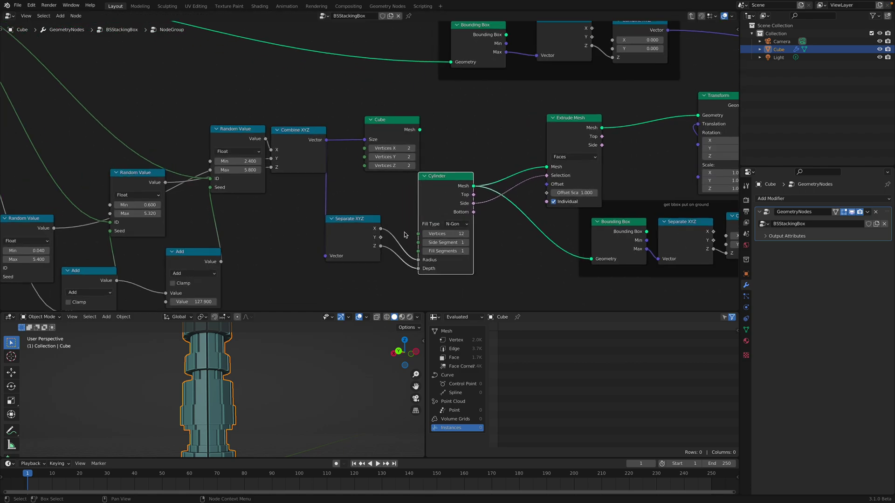
{"action": "left_click_drag", "start_coordinate": [373, 232], "coordinate": [398, 259]}
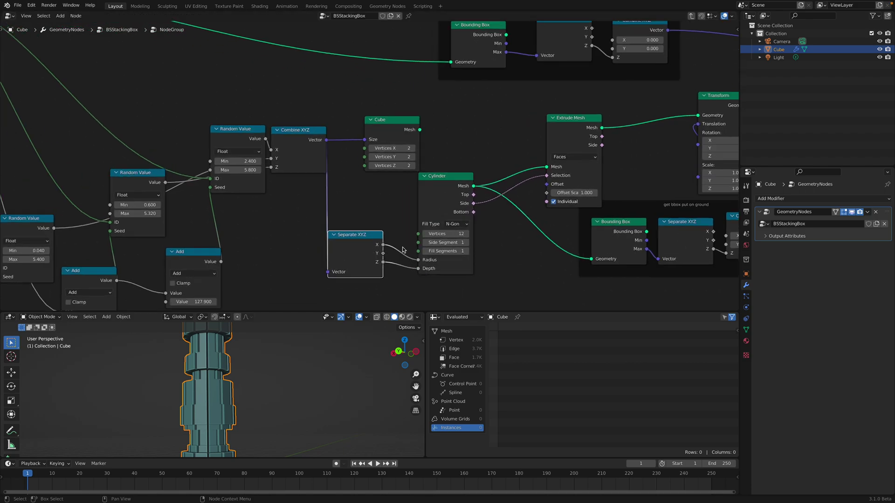
{"action": "scroll", "coordinate": [272, 399], "scroll_direction": "down", "scroll_amount": 2}
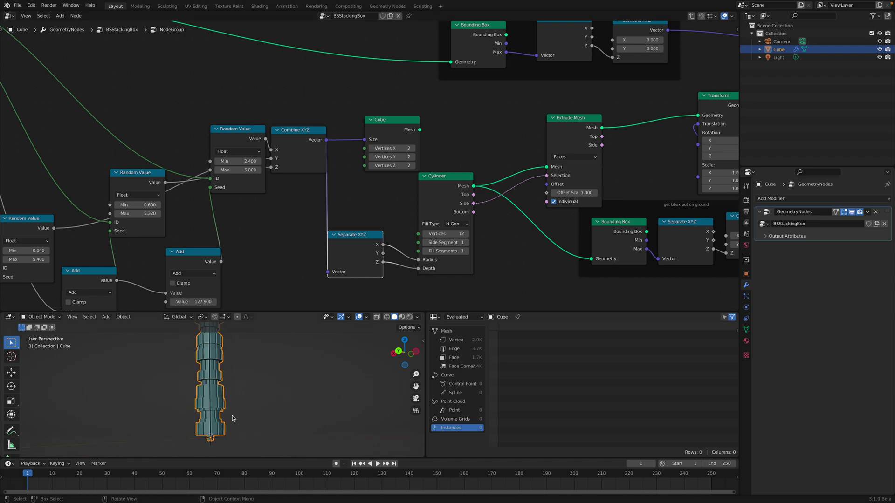
{"action": "middle_click_drag", "start_coordinate": [254, 399], "coordinate": [298, 384]}
Feed the Cylinder mesh into Extrude Mesh in place of the Cube
{"action": "left_click_drag", "start_coordinate": [391, 140], "coordinate": [426, 116]}
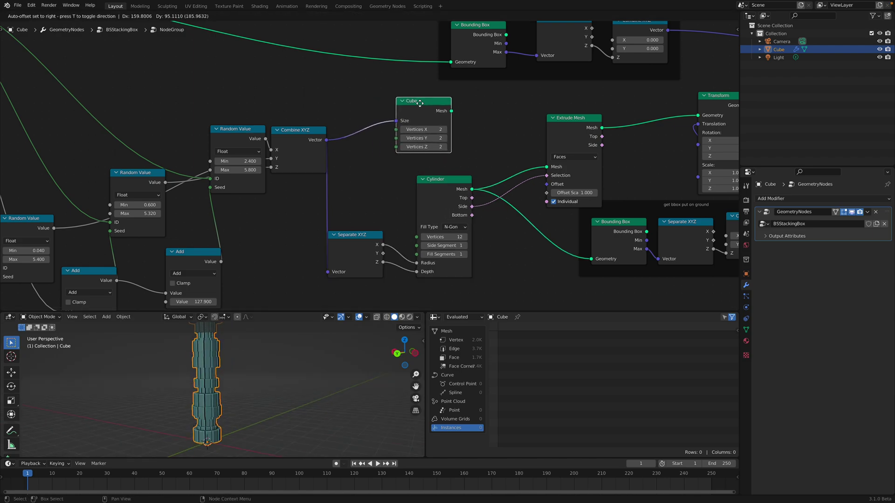
{"action": "middle_click_drag", "start_coordinate": [463, 113], "coordinate": [350, 126]}
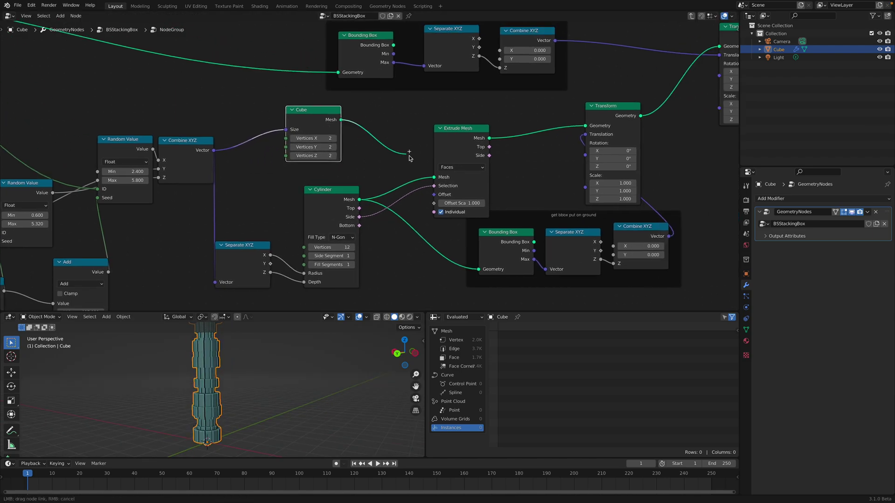
{"action": "left_click_drag", "start_coordinate": [341, 120], "coordinate": [436, 178]}
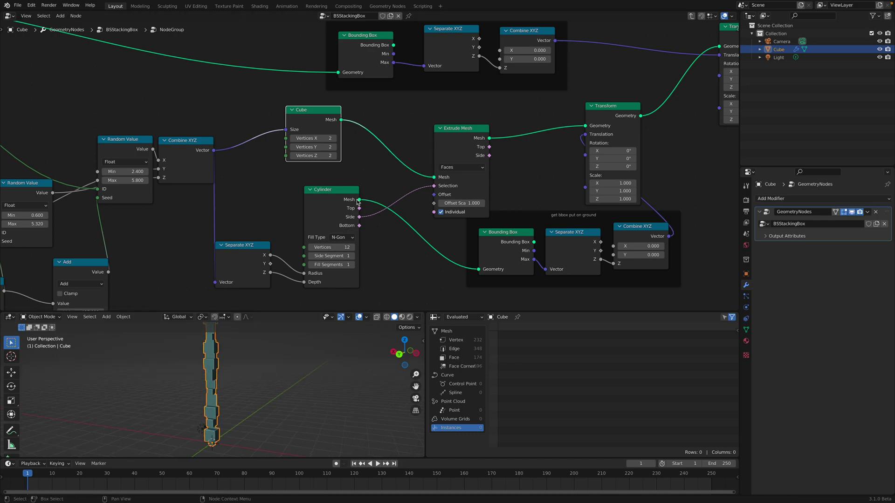
{"action": "left_click_drag", "start_coordinate": [358, 200], "coordinate": [434, 177]}
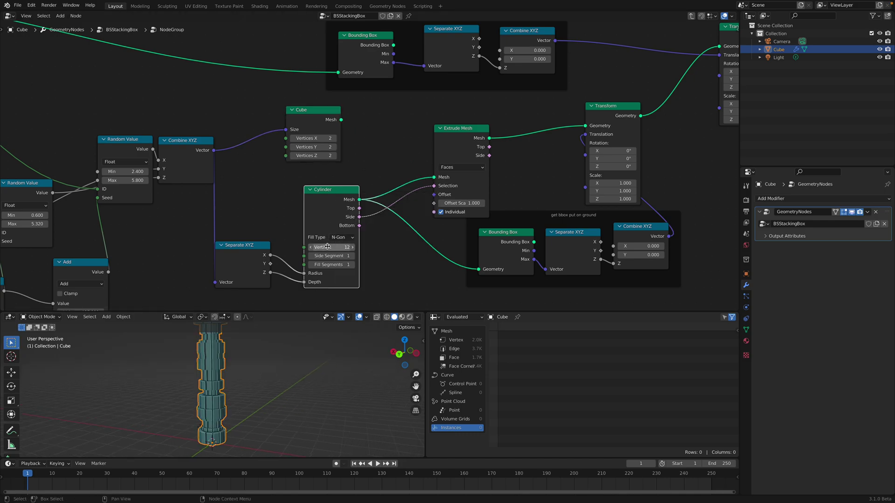
Set the Cylinder vertex count to 6, then adjust it to 8
{"action": "type", "text": "6"}
{"action": "key", "text": "Return"}
{"action": "mouse_move", "coordinate": [296, 424]}
{"action": "middle_mouse_down"}
{"action": "mouse_move", "coordinate": [335, 425]}
{"action": "mouse_move", "coordinate": [321, 415]}
{"action": "middle_mouse_up"}
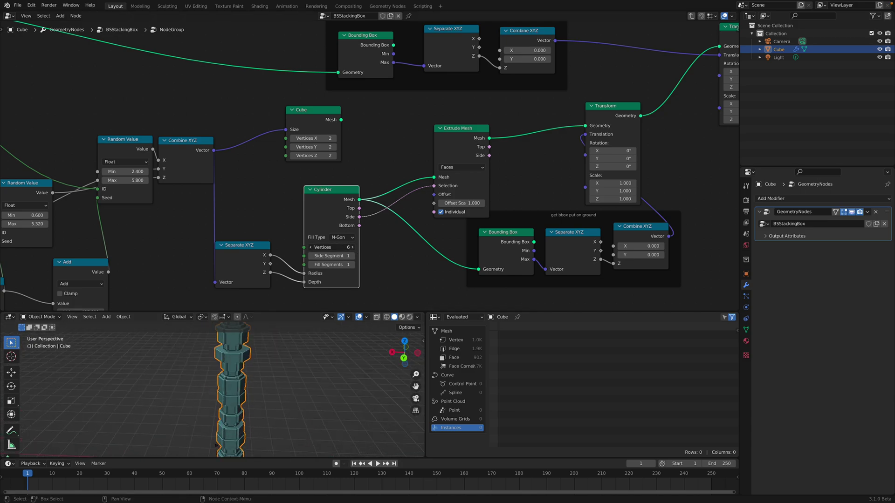
{"action": "left_click_drag", "start_coordinate": [329, 248], "coordinate": [341, 247]}
{"action": "middle_click_drag", "start_coordinate": [316, 365], "coordinate": [305, 356]}
{"action": "left_click_drag", "start_coordinate": [353, 248], "coordinate": [347, 247]}
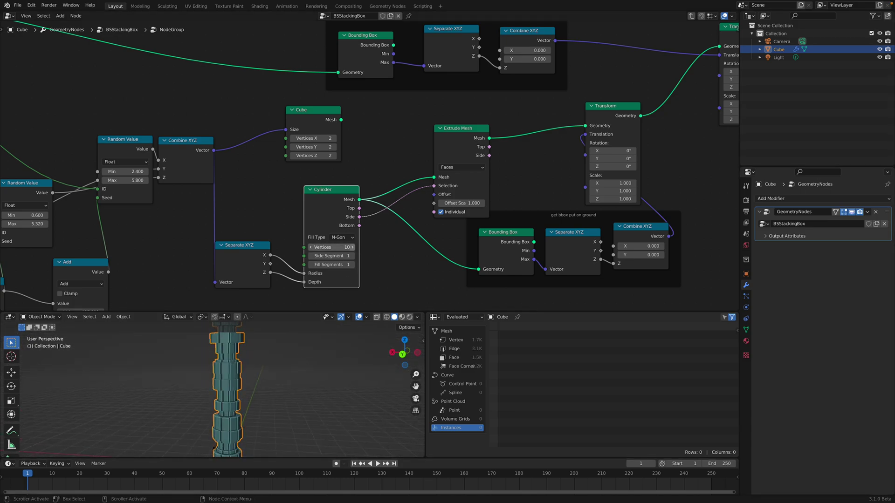
Move the Extrude Mesh node and try several Offset Scale values
{"action": "left_click_drag", "start_coordinate": [461, 141], "coordinate": [452, 127]}
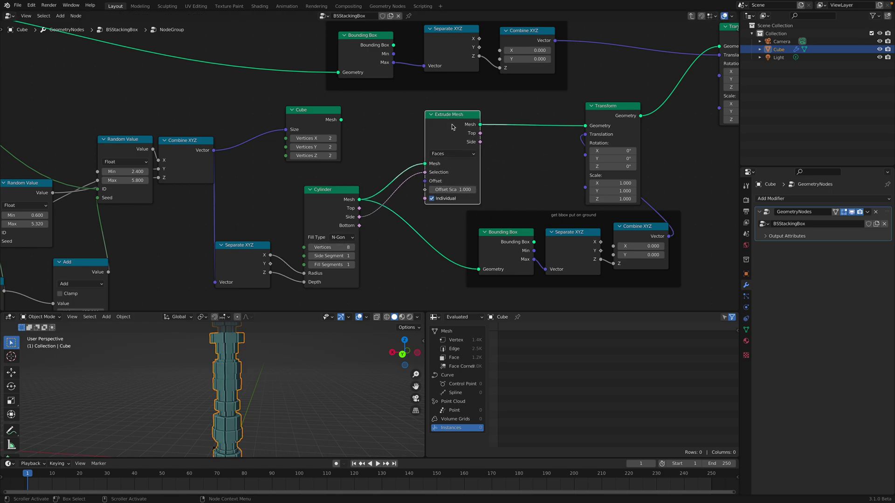
{"action": "left_click_drag", "start_coordinate": [461, 188], "coordinate": [513, 189]}
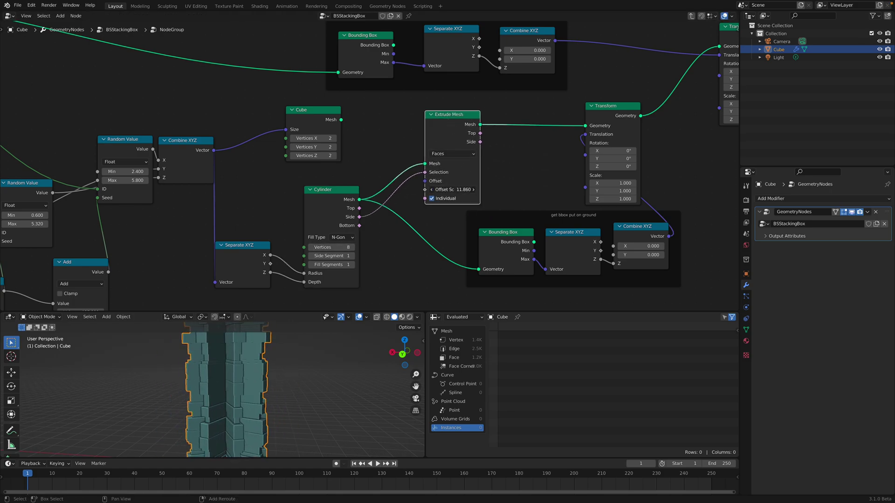
{"action": "left_click_drag", "start_coordinate": [452, 189], "coordinate": [439, 189]}
{"action": "middle_click_drag", "start_coordinate": [280, 420], "coordinate": [280, 427]}
{"action": "mouse_move", "coordinate": [454, 189]}
{"action": "left_mouse_down"}
{"action": "mouse_move", "coordinate": [435, 189]}
{"action": "mouse_move", "coordinate": [464, 190]}
{"action": "left_mouse_up"}
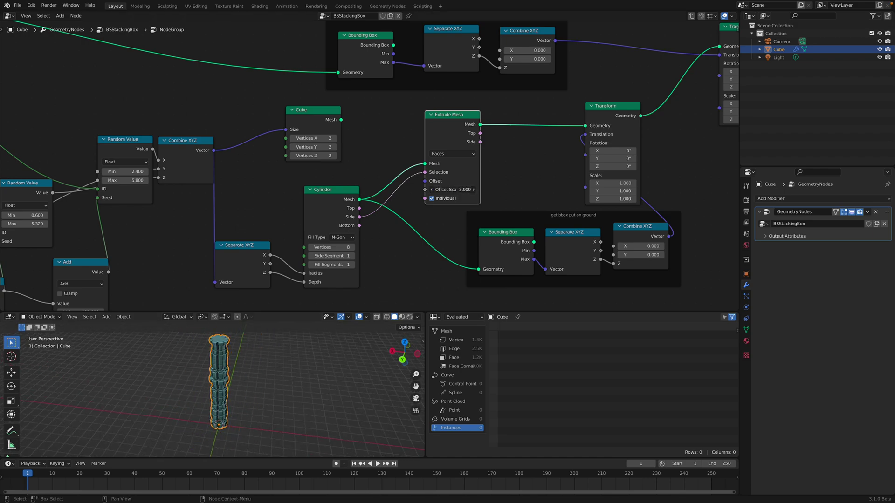
Enlarge the 3D view, orbit the tower, and set Offset Scale to 2.6
{"action": "mouse_move", "coordinate": [285, 410]}
{"action": "middle_mouse_down"}
{"action": "mouse_move", "coordinate": [303, 409]}
{"action": "mouse_move", "coordinate": [303, 384]}
{"action": "mouse_move", "coordinate": [265, 419]}
{"action": "middle_mouse_up"}
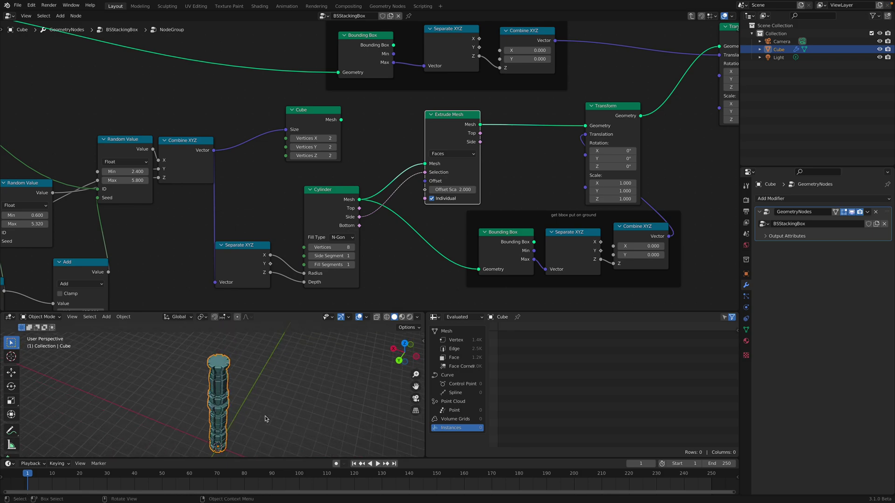
{"action": "left_click_drag", "start_coordinate": [278, 312], "coordinate": [275, 183]}
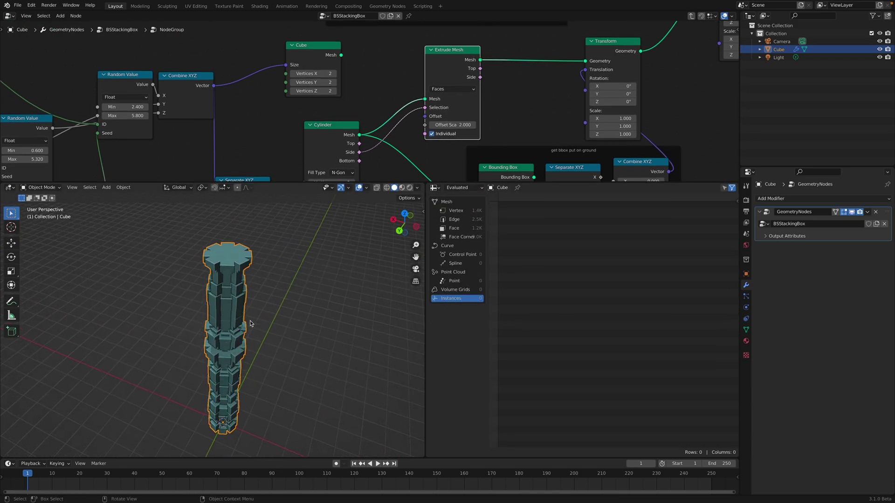
{"action": "middle_click_drag", "start_coordinate": [206, 255], "coordinate": [245, 405]}
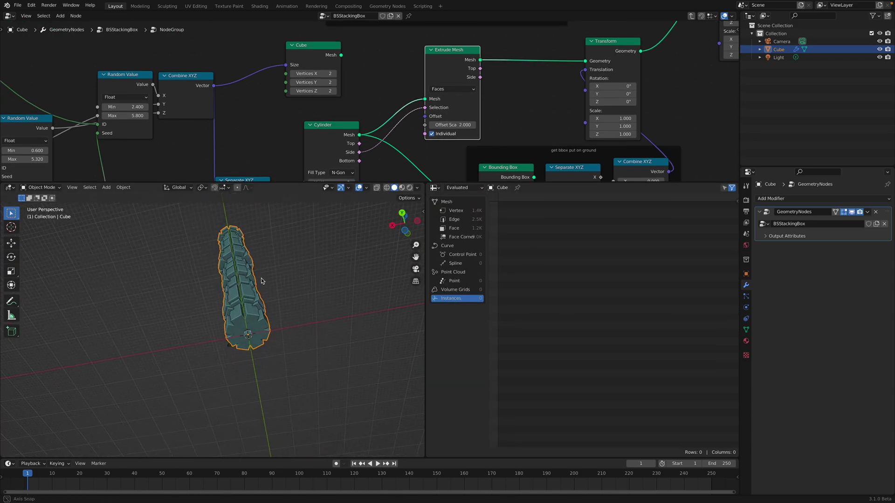
{"action": "middle_click_drag", "start_coordinate": [237, 260], "coordinate": [240, 280]}
{"action": "mouse_move", "coordinate": [446, 93]}
{"action": "middle_mouse_down"}
{"action": "mouse_move", "coordinate": [411, 121]}
{"action": "mouse_move", "coordinate": [395, 118]}
{"action": "middle_mouse_up"}
{"action": "left_click_drag", "start_coordinate": [406, 147], "coordinate": [422, 147]}
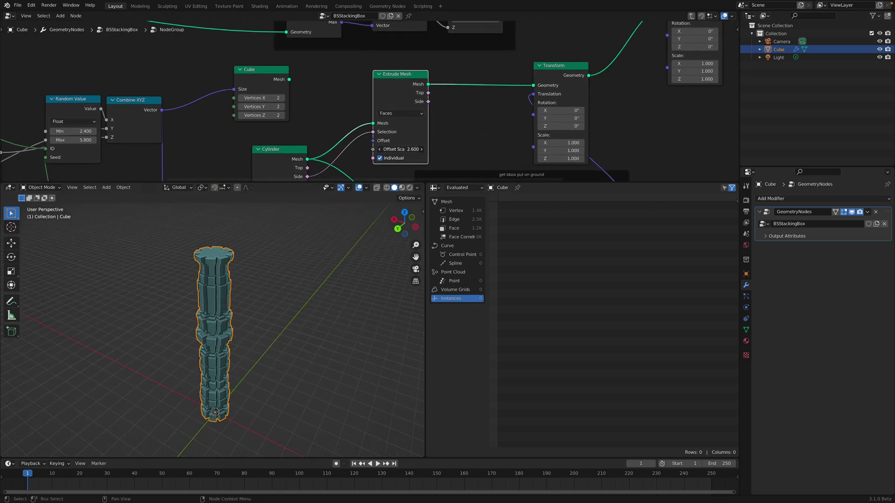
{"action": "middle_click_drag", "start_coordinate": [564, 68], "coordinate": [496, 82]}
{"action": "scroll", "coordinate": [495, 82], "scroll_direction": "down", "scroll_amount": 1}
Exit to the BSStackingBox tree and change the seeds of two node groups
{"action": "scroll", "coordinate": [419, 89], "scroll_direction": "down", "scroll_amount": 2}
{"action": "scroll", "coordinate": [396, 93], "scroll_direction": "down", "scroll_amount": 2}
{"action": "scroll", "coordinate": [373, 99], "scroll_direction": "down", "scroll_amount": 1}
{"action": "key", "text": "Tab"}
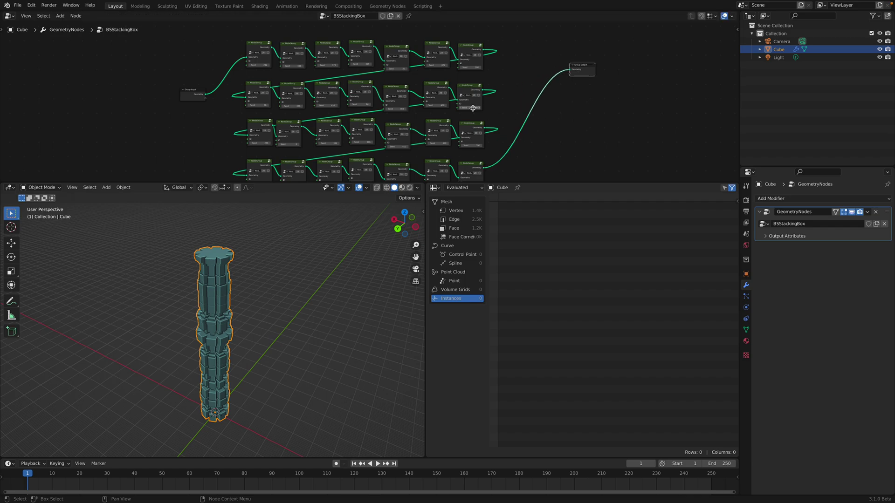
{"action": "scroll", "coordinate": [373, 104], "scroll_direction": "up", "scroll_amount": 1}
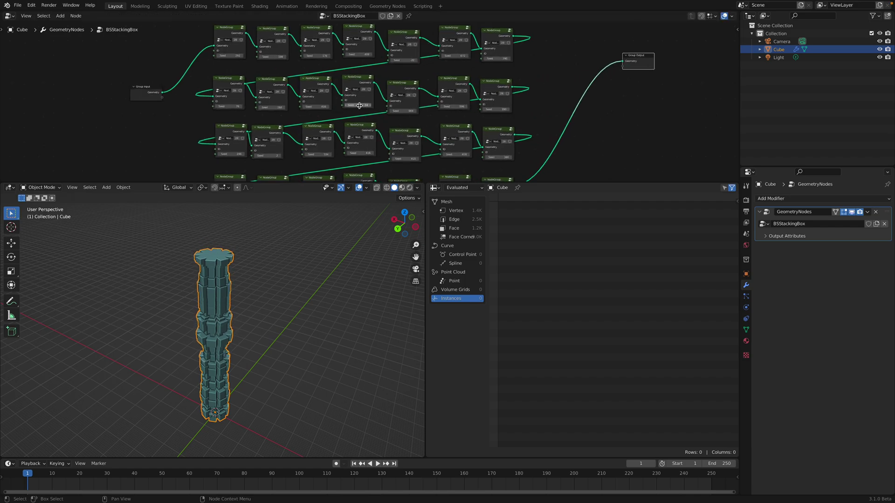
{"action": "left_click_drag", "start_coordinate": [354, 106], "coordinate": [372, 106]}
{"action": "left_click_drag", "start_coordinate": [359, 154], "coordinate": [443, 158]}
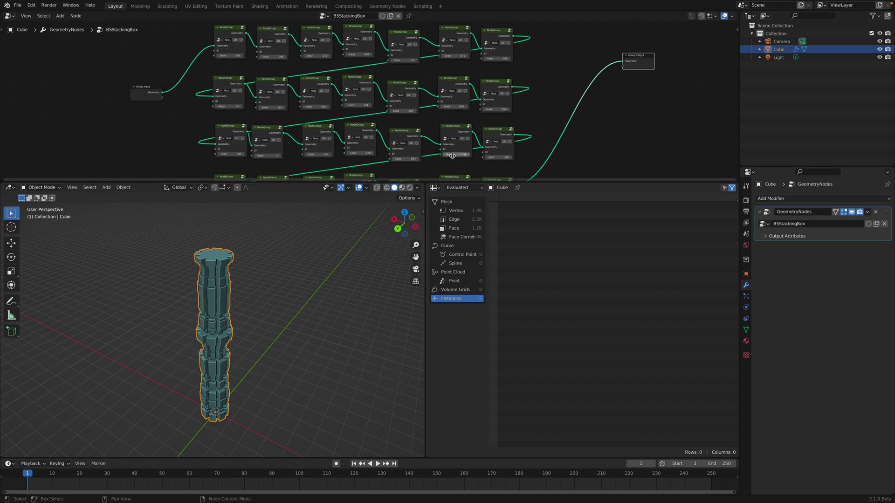
{"action": "scroll", "coordinate": [403, 177], "scroll_direction": "down", "scroll_amount": 2}
Enlarge the node editor and set the first node group's Seed to 458
{"action": "left_click_drag", "start_coordinate": [402, 182], "coordinate": [402, 279]}
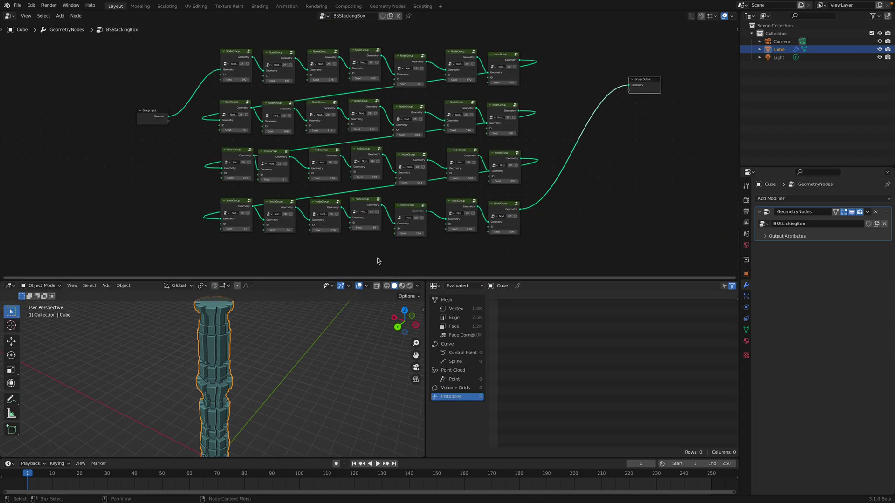
{"action": "scroll", "coordinate": [374, 256], "scroll_direction": "up", "scroll_amount": 2}
{"action": "left_click_drag", "start_coordinate": [110, 107], "coordinate": [51, 100]}
{"action": "scroll", "coordinate": [182, 134], "scroll_direction": "down", "scroll_amount": 1}
{"action": "scroll", "coordinate": [182, 134], "scroll_direction": "up", "scroll_amount": 2}
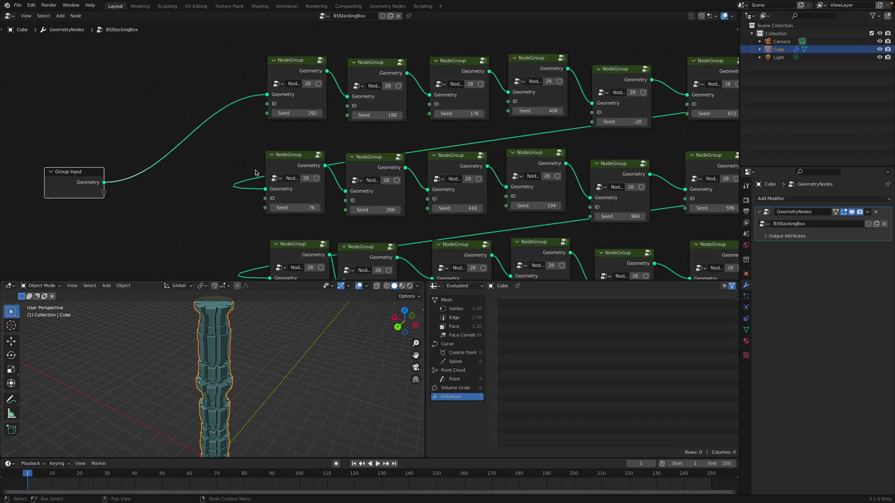
{"action": "scroll", "coordinate": [243, 163], "scroll_direction": "up", "scroll_amount": 1}
{"action": "scroll", "coordinate": [296, 194], "scroll_direction": "up", "scroll_amount": 1}
{"action": "scroll", "coordinate": [315, 149], "scroll_direction": "up", "scroll_amount": 1}
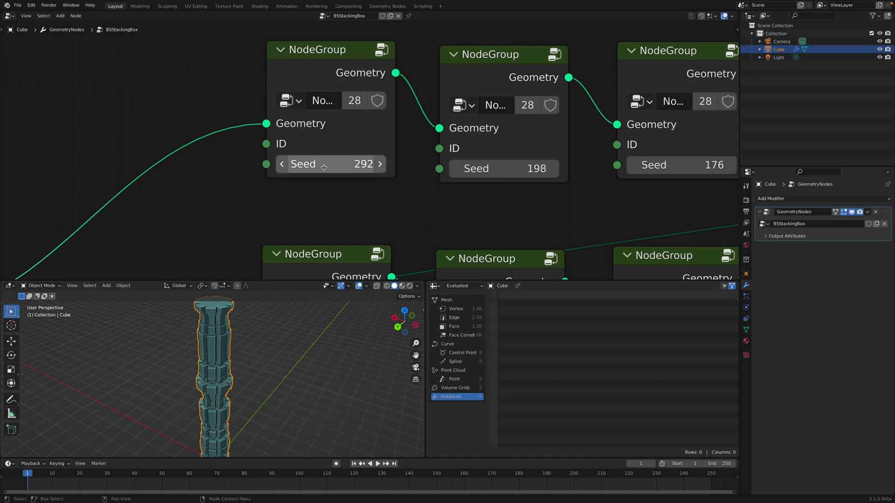
{"action": "left_click_drag", "start_coordinate": [203, 220], "coordinate": [203, 220]}
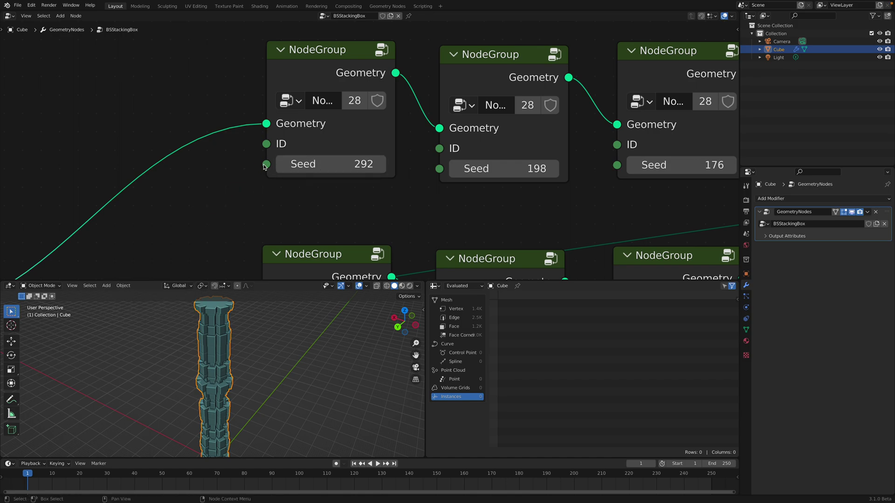
{"action": "left_click_drag", "start_coordinate": [304, 167], "coordinate": [336, 168]}
{"action": "scroll", "coordinate": [304, 168], "scroll_direction": "down", "scroll_amount": 1}
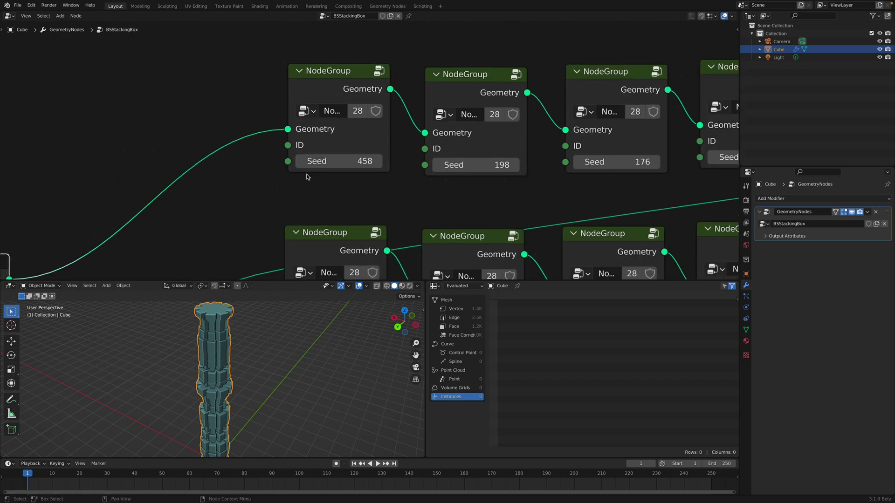
{"action": "scroll", "coordinate": [306, 191], "scroll_direction": "up", "scroll_amount": 3}
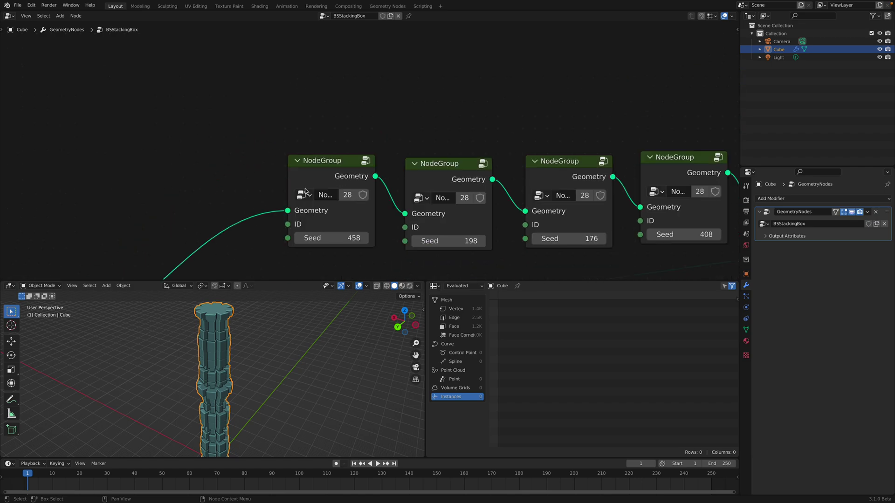
Bring more group rows into view and reposition the first NodeGroup, leaving space above
{"action": "middle_click_drag", "start_coordinate": [320, 164], "coordinate": [321, 206]}
{"action": "scroll", "coordinate": [321, 206], "scroll_direction": "down", "scroll_amount": 1}
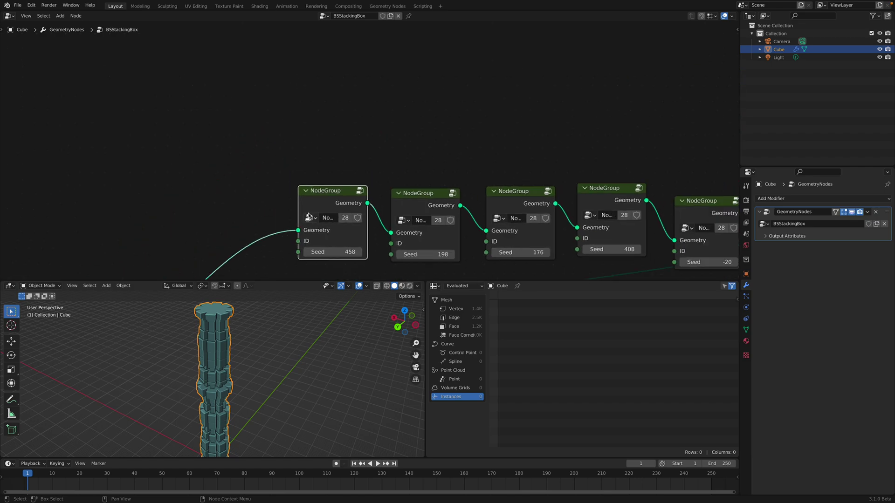
{"action": "scroll", "coordinate": [287, 146], "scroll_direction": "down", "scroll_amount": 1}
{"action": "middle_click_drag", "start_coordinate": [201, 179], "coordinate": [236, 195]}
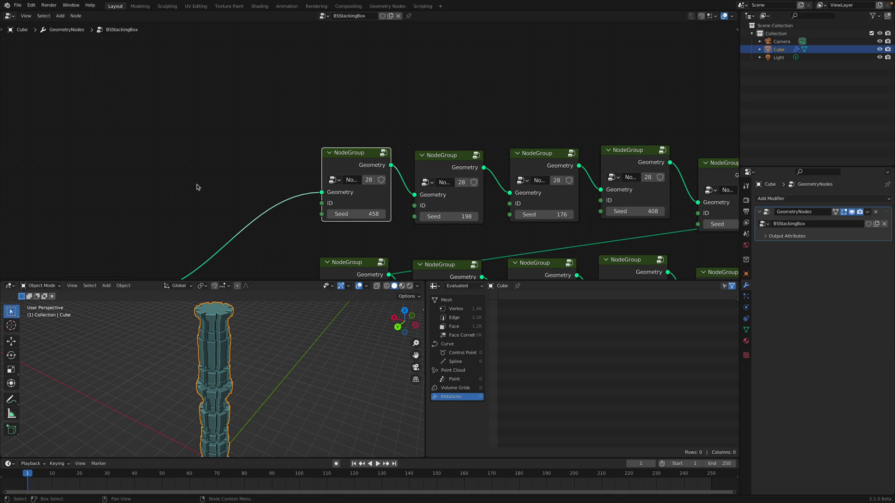
{"action": "scroll", "coordinate": [275, 256], "scroll_direction": "down", "scroll_amount": 1}
{"action": "middle_click_drag", "start_coordinate": [254, 360], "coordinate": [256, 364]}
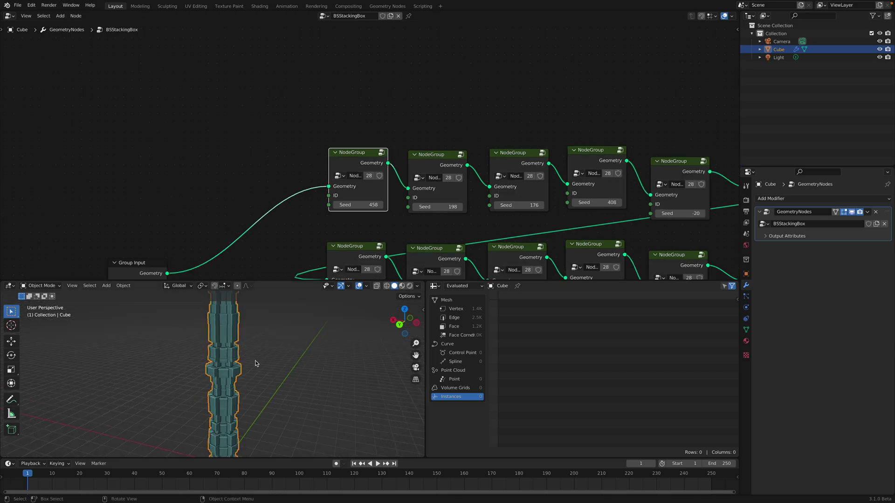
{"action": "left_click_drag", "start_coordinate": [354, 155], "coordinate": [346, 128]}
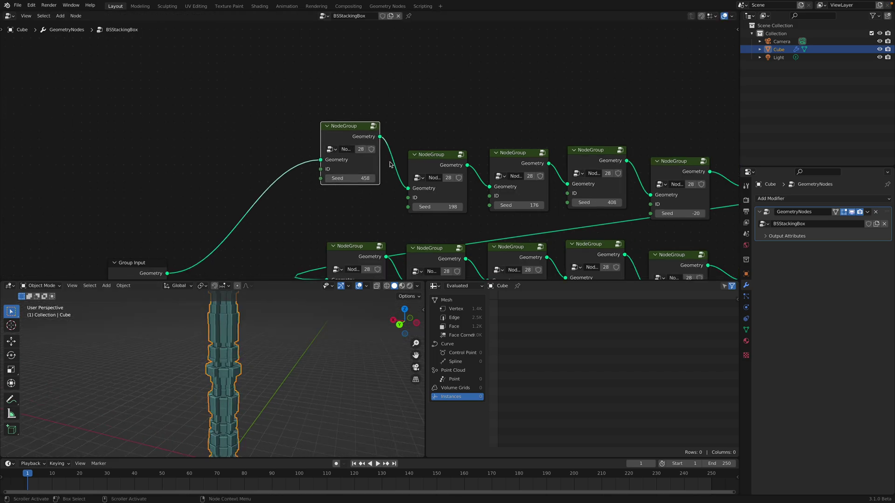
{"action": "scroll", "coordinate": [360, 143], "scroll_direction": "down", "scroll_amount": 1}
{"action": "middle_click_drag", "start_coordinate": [373, 133], "coordinate": [325, 144]}
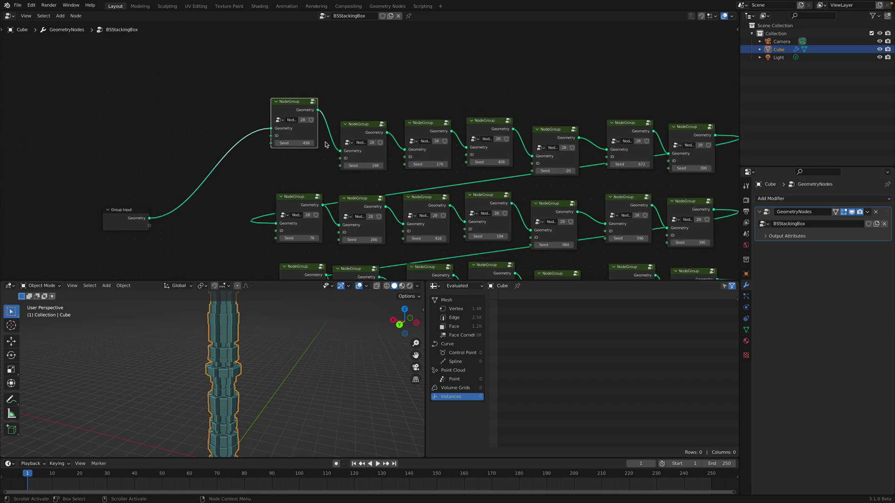
{"action": "left_click_drag", "start_coordinate": [312, 122], "coordinate": [312, 136]}
{"action": "middle_click_drag", "start_coordinate": [328, 95], "coordinate": [264, 124]}
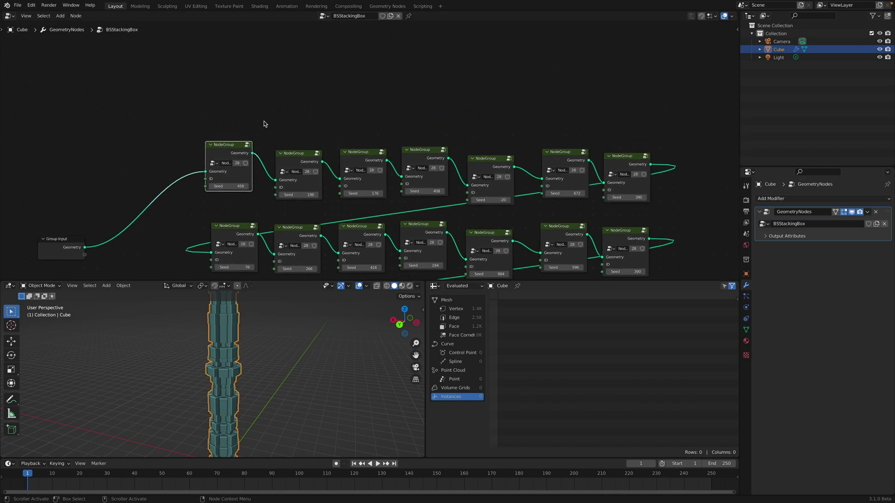
{"action": "key", "text": "shift+a"}
{"action": "left_click", "coordinate": [264, 92]}
Add an Accumulate Field node with a Random Value node to its left
{"action": "type", "text": "accum"}
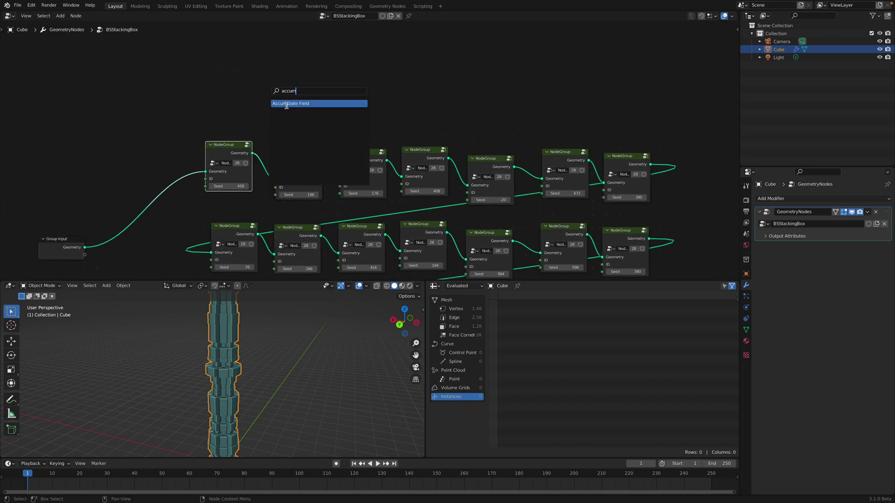
{"action": "left_click", "coordinate": [287, 103]}
{"action": "scroll", "coordinate": [175, 102], "scroll_direction": "up", "scroll_amount": 2}
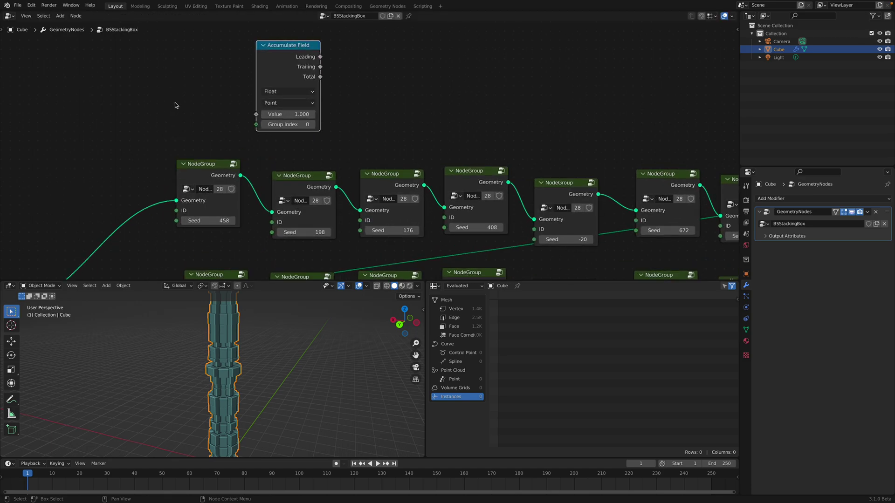
{"action": "key", "text": "shift+a"}
{"action": "left_click", "coordinate": [173, 100]}
{"action": "type", "text": "random"}
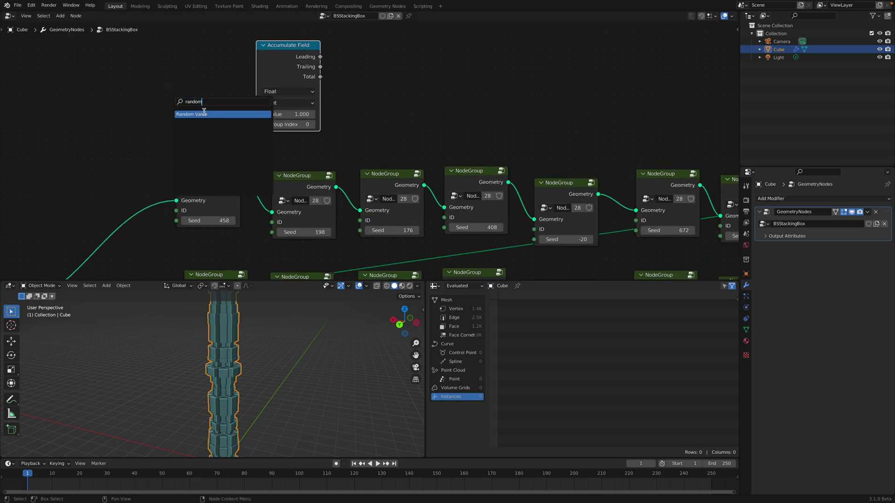
{"action": "left_click", "coordinate": [203, 114]}
{"action": "left_click", "coordinate": [164, 92]}
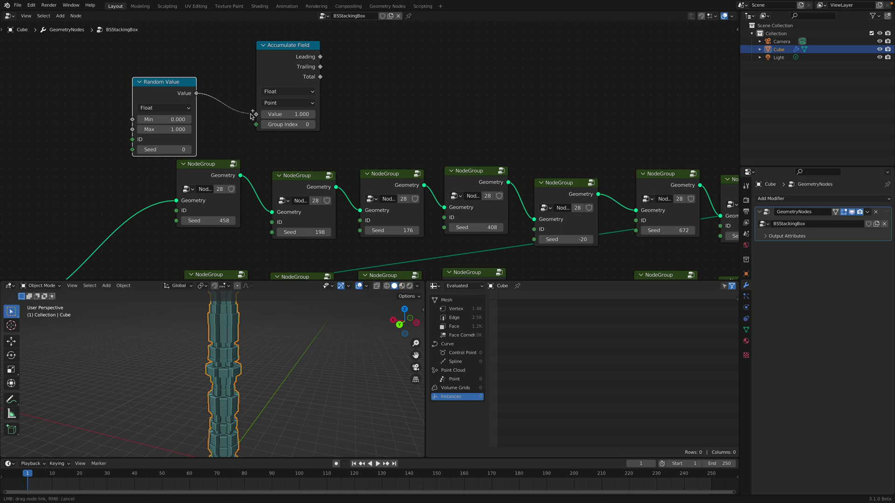
Link Random Value into Accumulate Field's Value, then remove both nodes
{"action": "left_click_drag", "start_coordinate": [250, 116], "coordinate": [256, 114]}
{"action": "left_click_drag", "start_coordinate": [317, 59], "coordinate": [344, 59]}
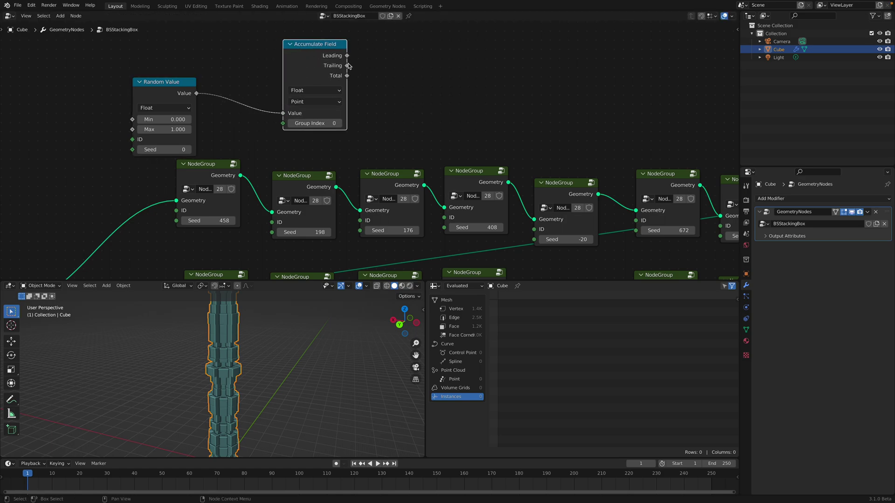
{"action": "key", "text": "ctrl+z"}
{"action": "key", "text": "ctrl+z"}
{"action": "key", "text": "ctrl+z"}
{"action": "scroll", "coordinate": [340, 193], "scroll_direction": "down", "scroll_amount": 2}
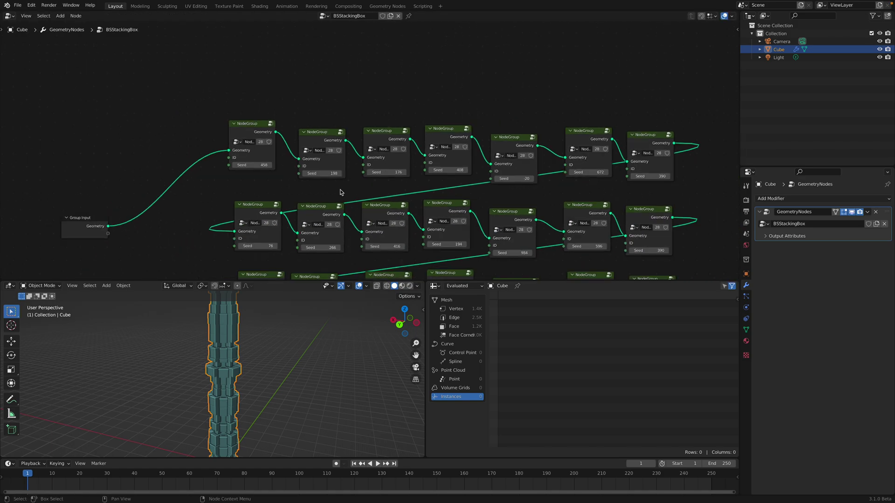
Merge the spreadsheet into the 3D viewport so the whole box tower shows beneath the node tree
{"action": "mouse_move", "coordinate": [231, 393]}
{"action": "middle_mouse_down"}
{"action": "mouse_move", "coordinate": [249, 380]}
{"action": "mouse_move", "coordinate": [259, 400]}
{"action": "mouse_move", "coordinate": [217, 391]}
{"action": "middle_mouse_up"}
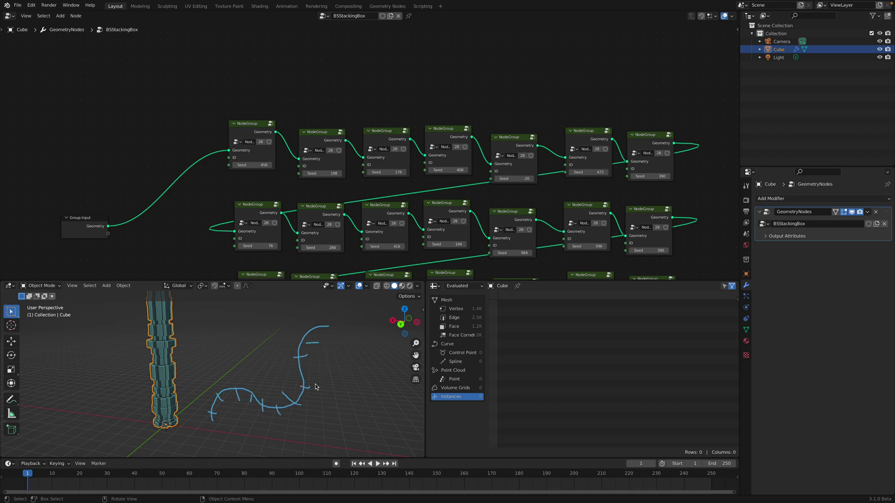
{"action": "middle_click_drag", "start_coordinate": [217, 410], "coordinate": [245, 379]}
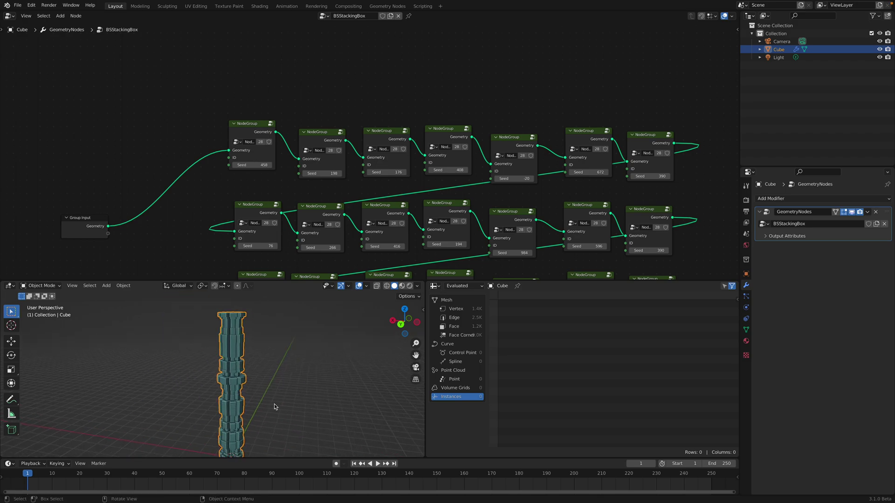
{"action": "scroll", "coordinate": [331, 143], "scroll_direction": "down", "scroll_amount": 1}
{"action": "scroll", "coordinate": [332, 143], "scroll_direction": "down", "scroll_amount": 1}
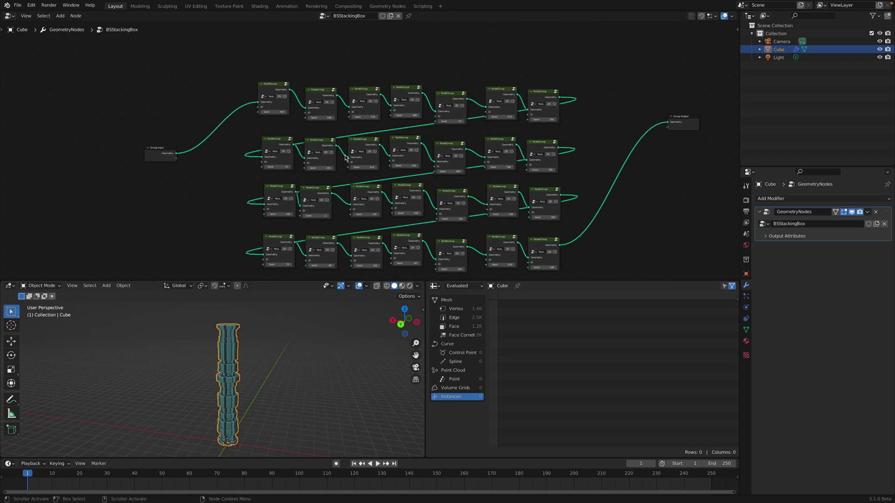
{"action": "scroll", "coordinate": [332, 142], "scroll_direction": "down", "scroll_amount": 1}
{"action": "scroll", "coordinate": [332, 143], "scroll_direction": "down", "scroll_amount": 1}
{"action": "scroll", "coordinate": [332, 143], "scroll_direction": "up", "scroll_amount": 1}
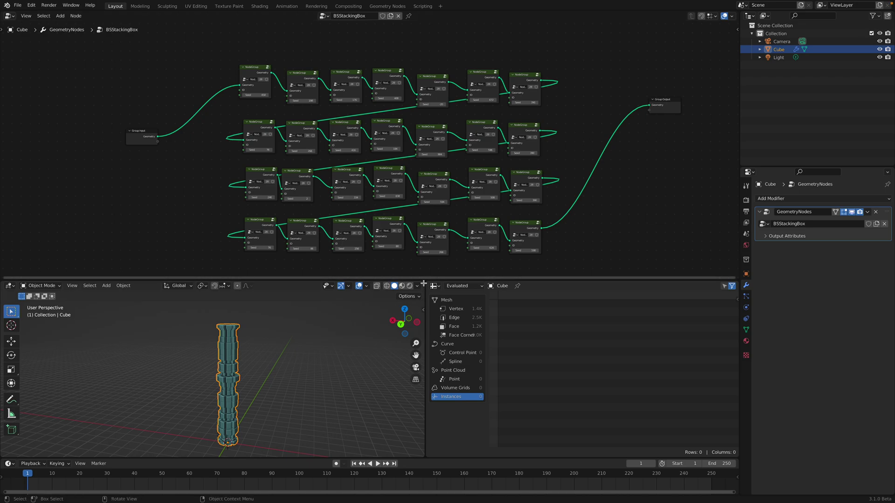
{"action": "left_click_drag", "start_coordinate": [423, 283], "coordinate": [536, 335]}
{"action": "middle_click_drag", "start_coordinate": [382, 355], "coordinate": [366, 355]}
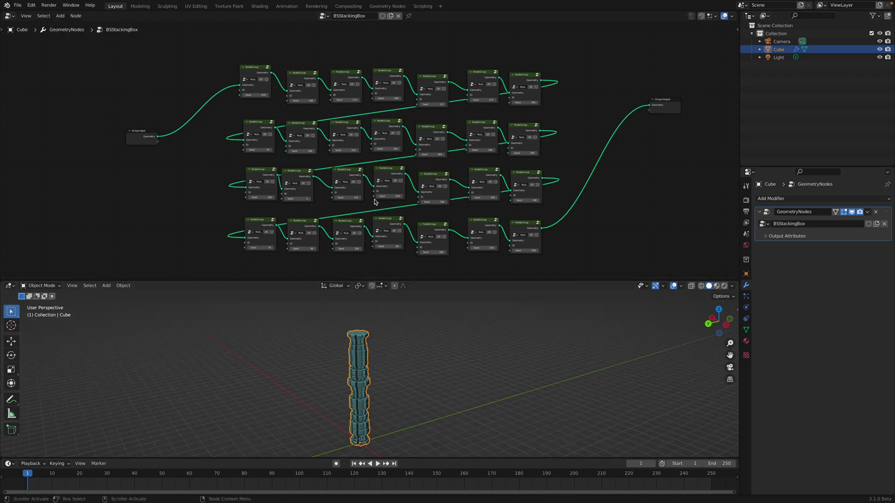
{"action": "scroll", "coordinate": [373, 168], "scroll_direction": "up", "scroll_amount": 2}
Enter the Seed 176 NodeGroup, move its Group Output node left, and return to BSStackingBox
{"action": "left_click", "coordinate": [334, 55]}
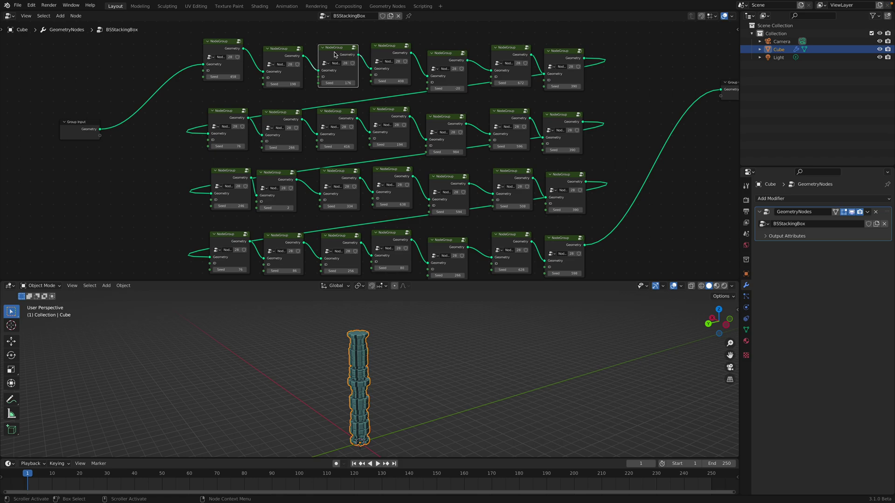
{"action": "key", "text": "Tab"}
{"action": "scroll", "coordinate": [405, 180], "scroll_direction": "down", "scroll_amount": 2}
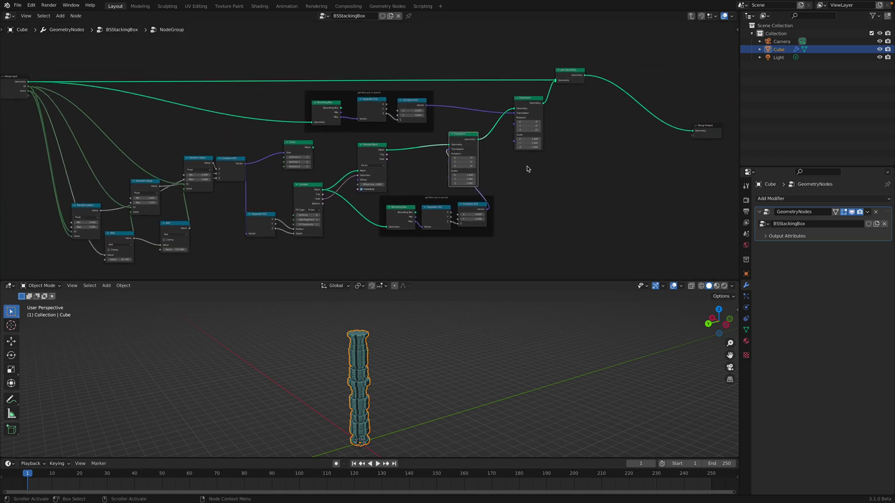
{"action": "left_click_drag", "start_coordinate": [706, 130], "coordinate": [654, 109]}
{"action": "key", "text": "Tab"}
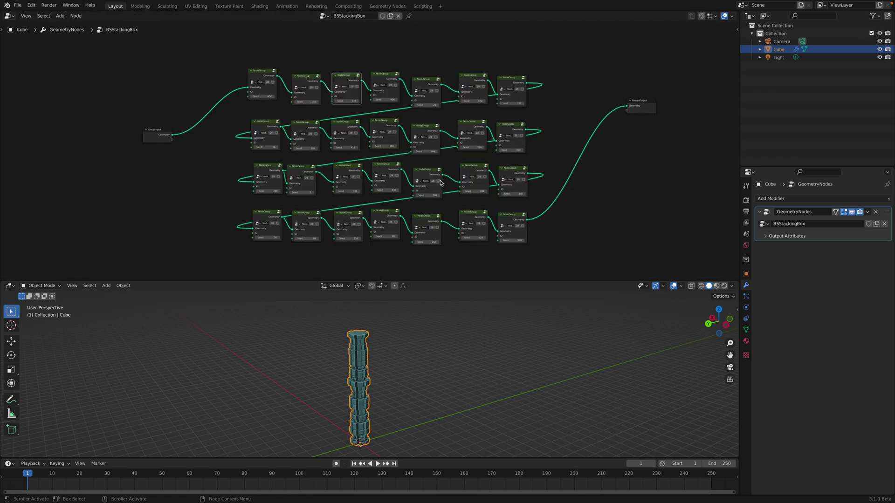
{"action": "middle_click_drag", "start_coordinate": [440, 195], "coordinate": [438, 184]}
{"action": "middle_click_drag", "start_coordinate": [470, 382], "coordinate": [433, 354]}
{"action": "scroll", "coordinate": [383, 132], "scroll_direction": "up", "scroll_amount": 2}
Reseed the second-row NodeGroups to 438, 744, 1174 and 730, undoing one accidental change
{"action": "left_click_drag", "start_coordinate": [376, 137], "coordinate": [410, 136]}
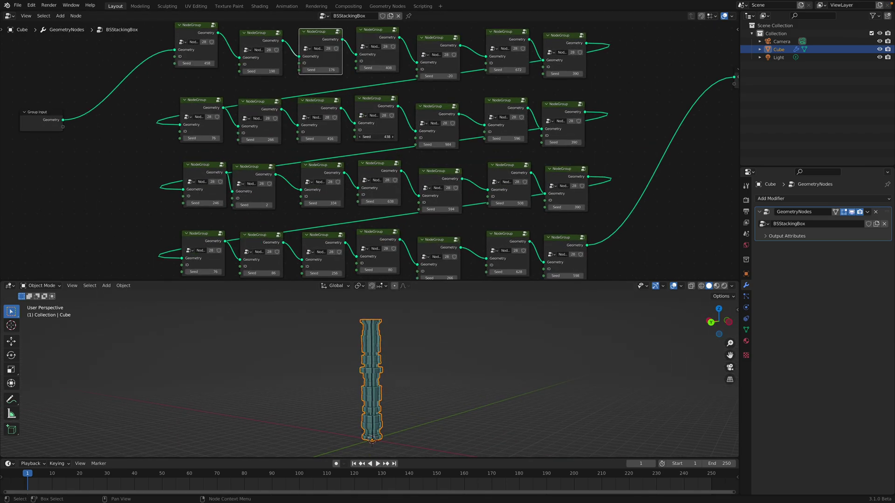
{"action": "left_click_drag", "start_coordinate": [321, 139], "coordinate": [355, 138]}
{"action": "mouse_move", "coordinate": [442, 145]}
{"action": "left_mouse_down"}
{"action": "mouse_move", "coordinate": [532, 139]}
{"action": "mouse_move", "coordinate": [586, 153]}
{"action": "left_mouse_up"}
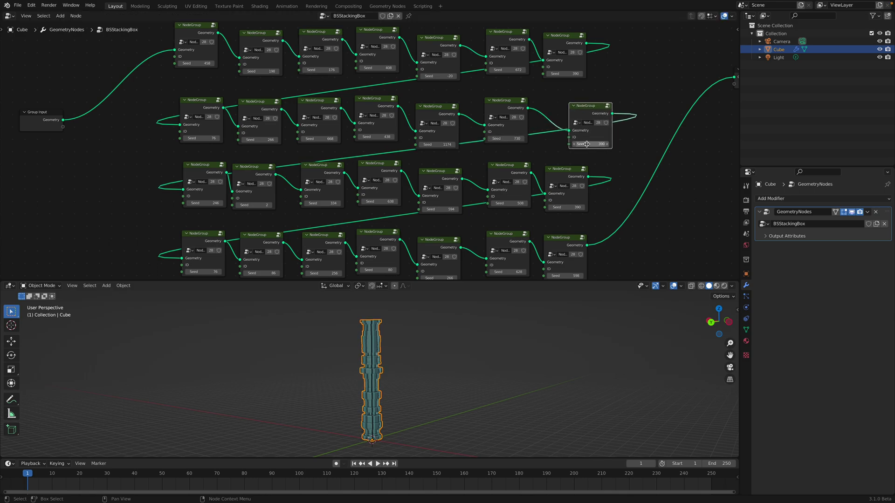
{"action": "key", "text": "ctrl+z"}
{"action": "scroll", "coordinate": [312, 69], "scroll_direction": "down", "scroll_amount": 1}
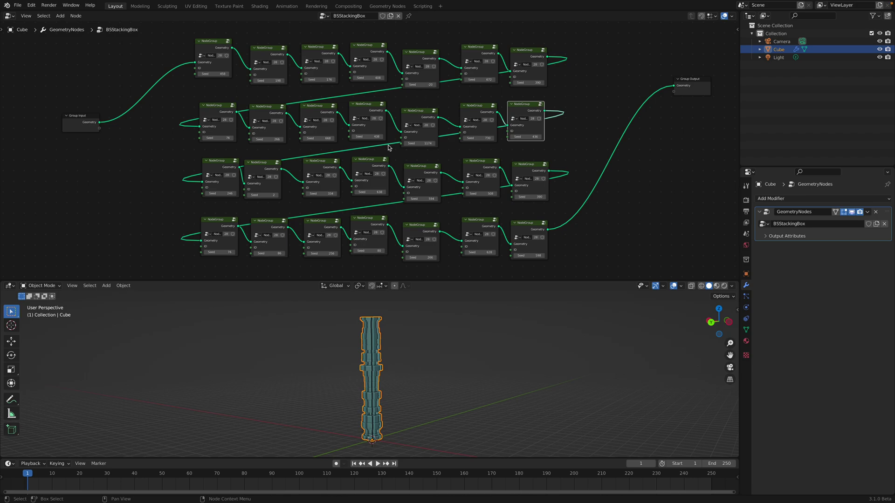
{"action": "left_click_drag", "start_coordinate": [319, 139], "coordinate": [336, 139]}
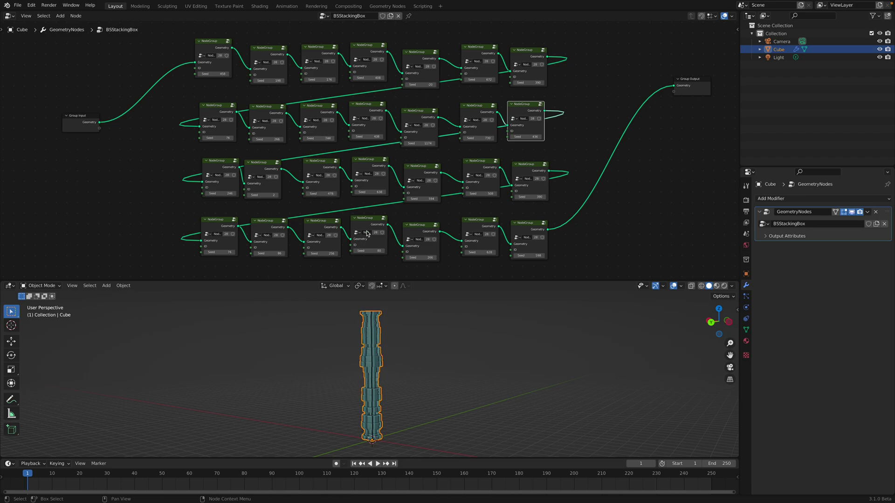
Reseed third-row NodeGroups to 754 and 452 and space out the Group Input and Seed 1174 nodes
{"action": "left_click_drag", "start_coordinate": [321, 193], "coordinate": [333, 194]}
{"action": "left_click_drag", "start_coordinate": [261, 195], "coordinate": [275, 195]}
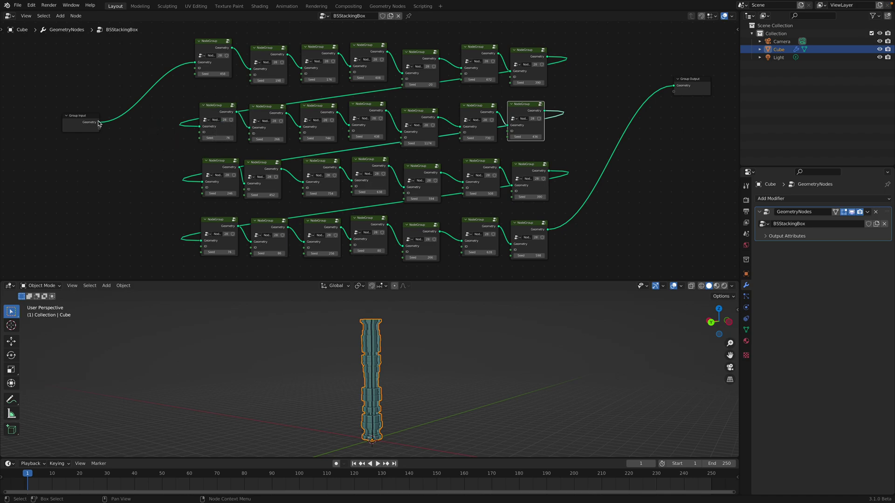
{"action": "left_click_drag", "start_coordinate": [81, 120], "coordinate": [97, 131]}
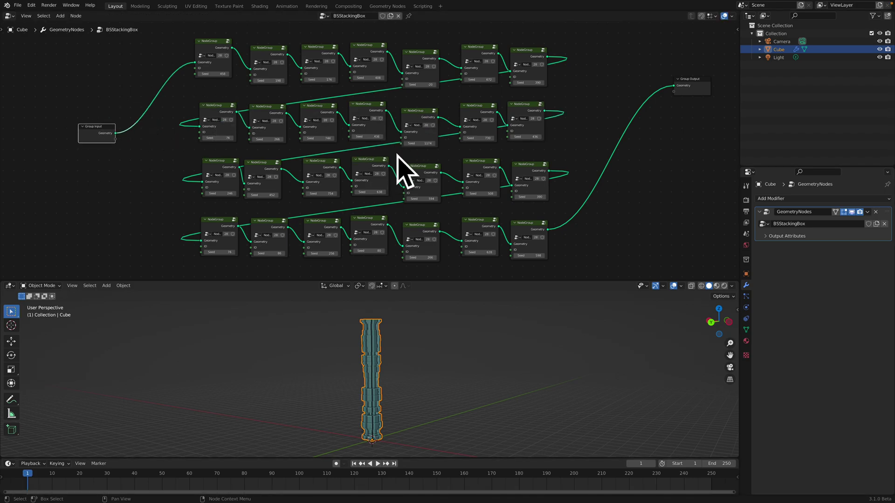
{"action": "scroll", "coordinate": [405, 139], "scroll_direction": "up", "scroll_amount": 2}
{"action": "left_click_drag", "start_coordinate": [421, 104], "coordinate": [420, 83]}
{"action": "scroll", "coordinate": [420, 83], "scroll_direction": "down", "scroll_amount": 3}
{"action": "scroll", "coordinate": [419, 382], "scroll_direction": "up", "scroll_amount": 5}
{"action": "mouse_move", "coordinate": [443, 389]}
{"action": "middle_mouse_down"}
{"action": "mouse_move", "coordinate": [395, 382]}
{"action": "mouse_move", "coordinate": [409, 377]}
{"action": "middle_mouse_up"}
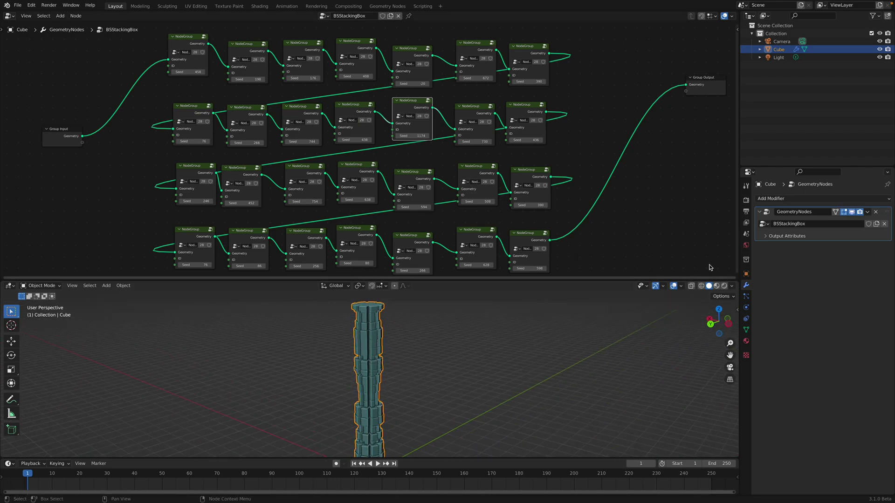
Show the viewport in Rendered shading with Ambient Occlusion enabled at 5.56 m distance
{"action": "left_click", "coordinate": [724, 286]}
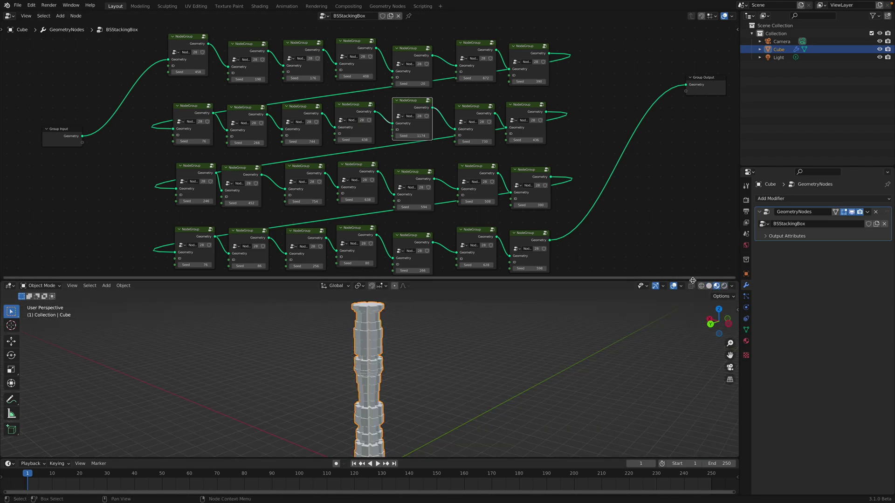
{"action": "left_click_drag", "start_coordinate": [720, 280], "coordinate": [720, 183]}
{"action": "left_click", "coordinate": [746, 201]}
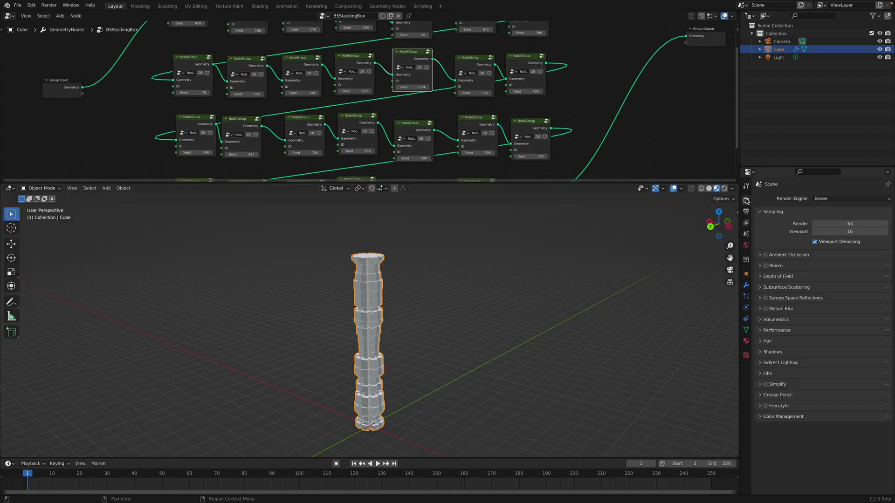
{"action": "left_click", "coordinate": [761, 255]}
{"action": "left_click_drag", "start_coordinate": [844, 267], "coordinate": [862, 267]}
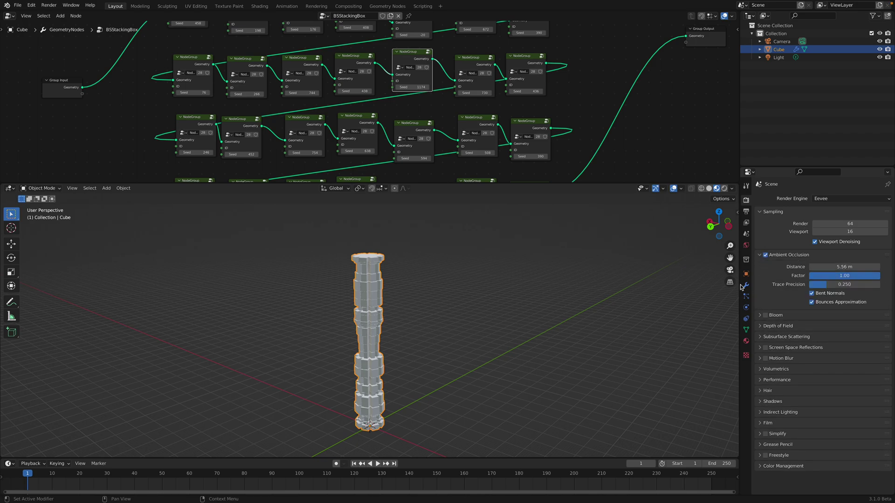
Deselect the tower and reseed the first-row NodeGroups to 552, 320 and 254
{"action": "left_click", "coordinate": [466, 302]}
{"action": "scroll", "coordinate": [448, 289], "scroll_direction": "up", "scroll_amount": 2}
{"action": "left_click_drag", "start_coordinate": [389, 182], "coordinate": [390, 297]}
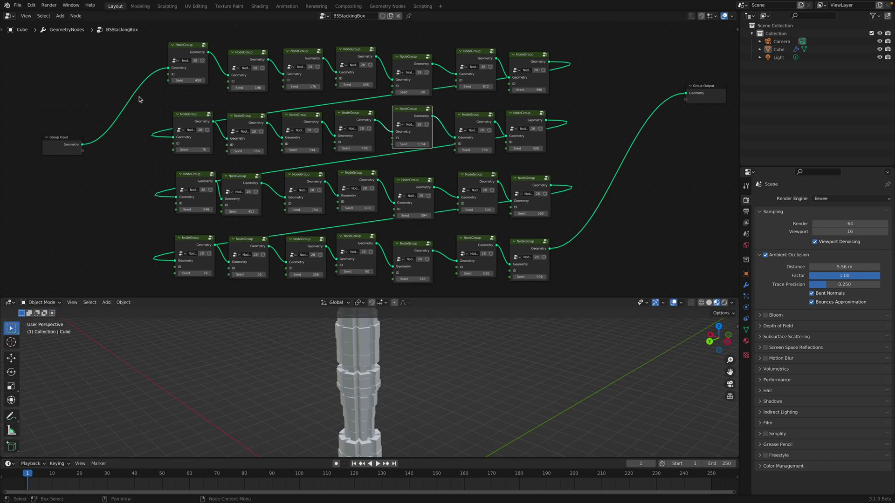
{"action": "mouse_move", "coordinate": [189, 80]}
{"action": "left_mouse_down"}
{"action": "mouse_move", "coordinate": [205, 80]}
{"action": "mouse_move", "coordinate": [188, 79]}
{"action": "left_mouse_up"}
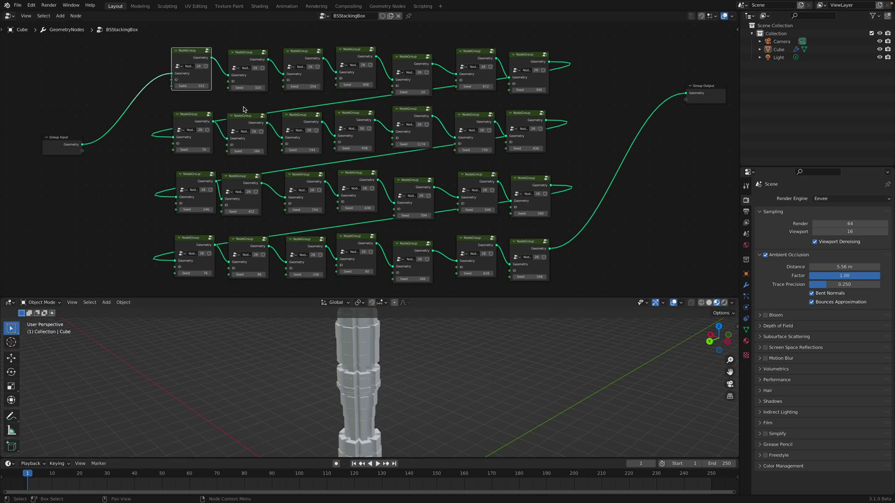
{"action": "scroll", "coordinate": [289, 110], "scroll_direction": "down", "scroll_amount": 2}
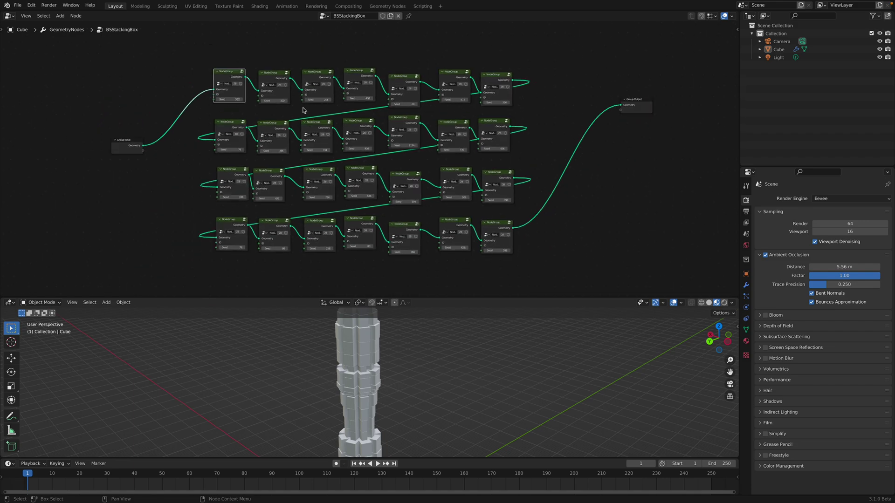
Move the Group Output node left and rebalance the node editor and 3D view around the tower
{"action": "left_click_drag", "start_coordinate": [645, 108], "coordinate": [607, 127]}
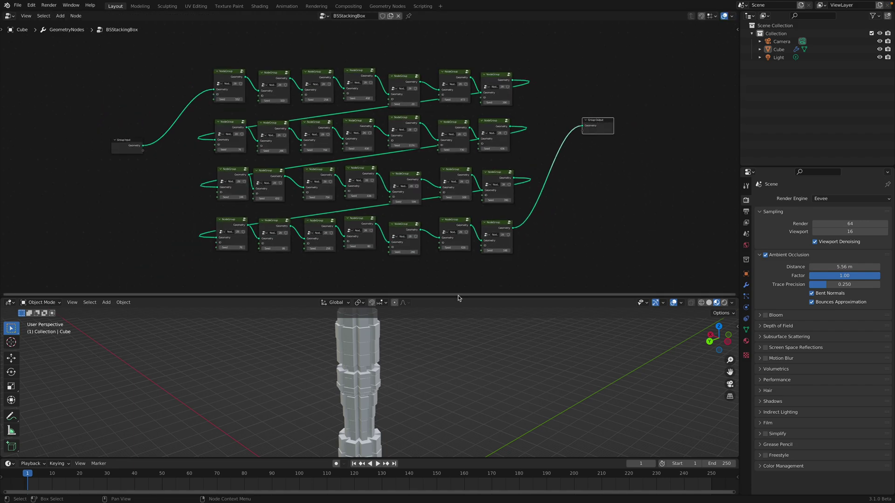
{"action": "left_click_drag", "start_coordinate": [459, 295], "coordinate": [458, 228]}
{"action": "middle_click_drag", "start_coordinate": [421, 124], "coordinate": [418, 140]}
{"action": "mouse_move", "coordinate": [374, 295]}
{"action": "middle_mouse_down"}
{"action": "mouse_move", "coordinate": [434, 292]}
{"action": "mouse_move", "coordinate": [384, 275]}
{"action": "middle_mouse_up"}
{"action": "scroll", "coordinate": [433, 139], "scroll_direction": "down", "scroll_amount": 2}
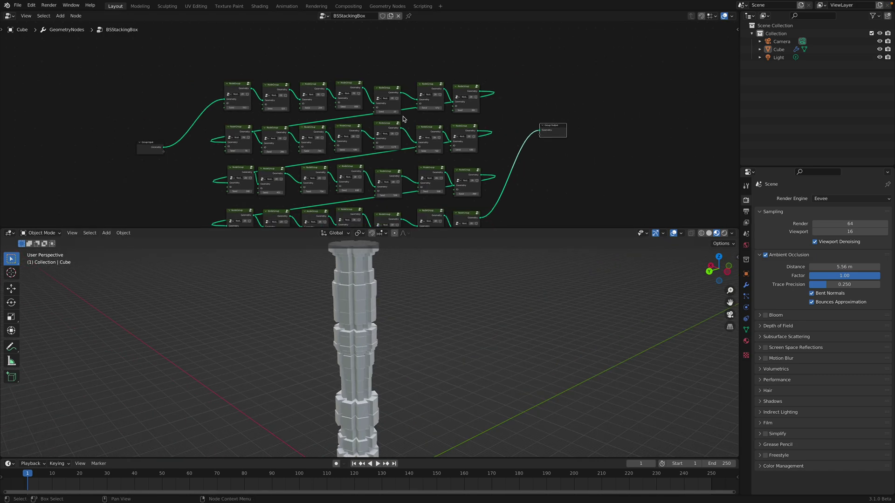
{"action": "middle_click_drag", "start_coordinate": [436, 140], "coordinate": [504, 92]}
{"action": "middle_click_drag", "start_coordinate": [474, 340], "coordinate": [484, 320]}
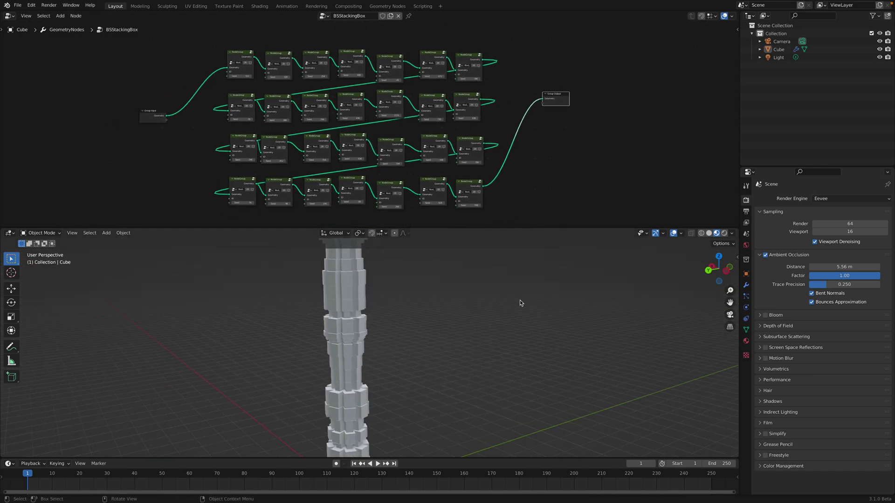